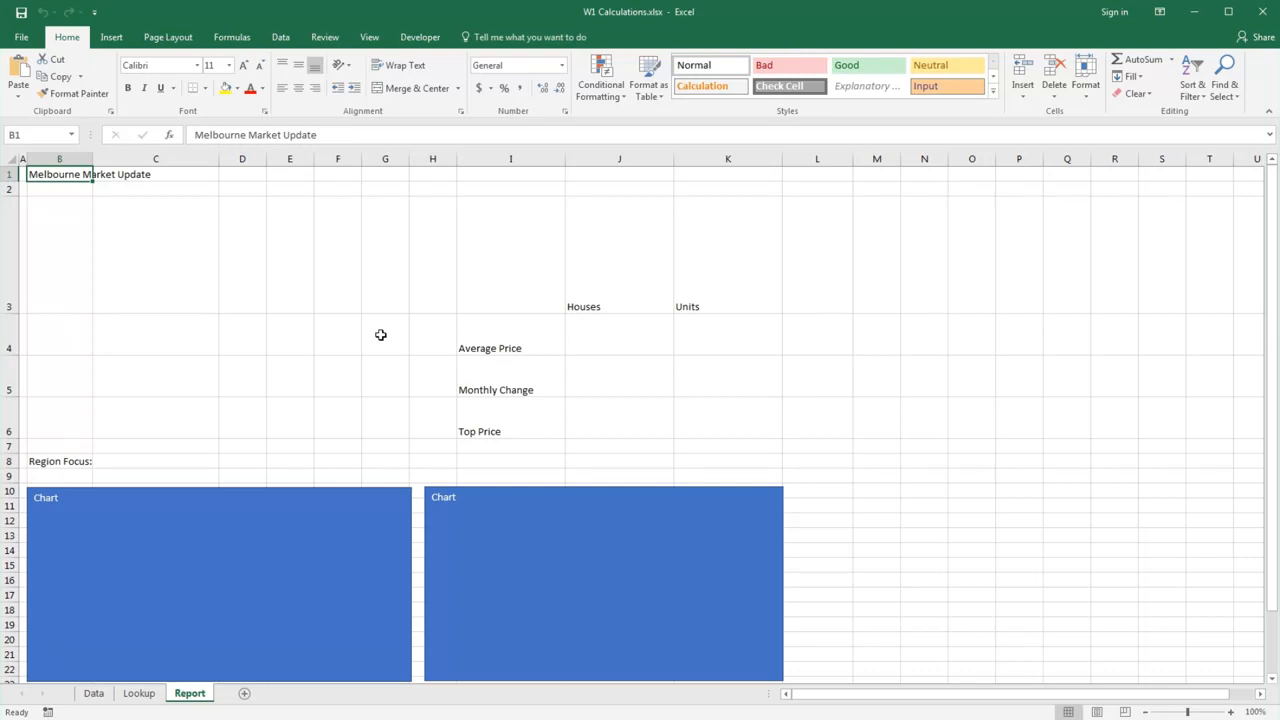
- Add a new worksheet after Report and name it Calc
{"action": "left_click", "coordinate": [245, 693]}
{"action": "double_click", "coordinate": [247, 693]}
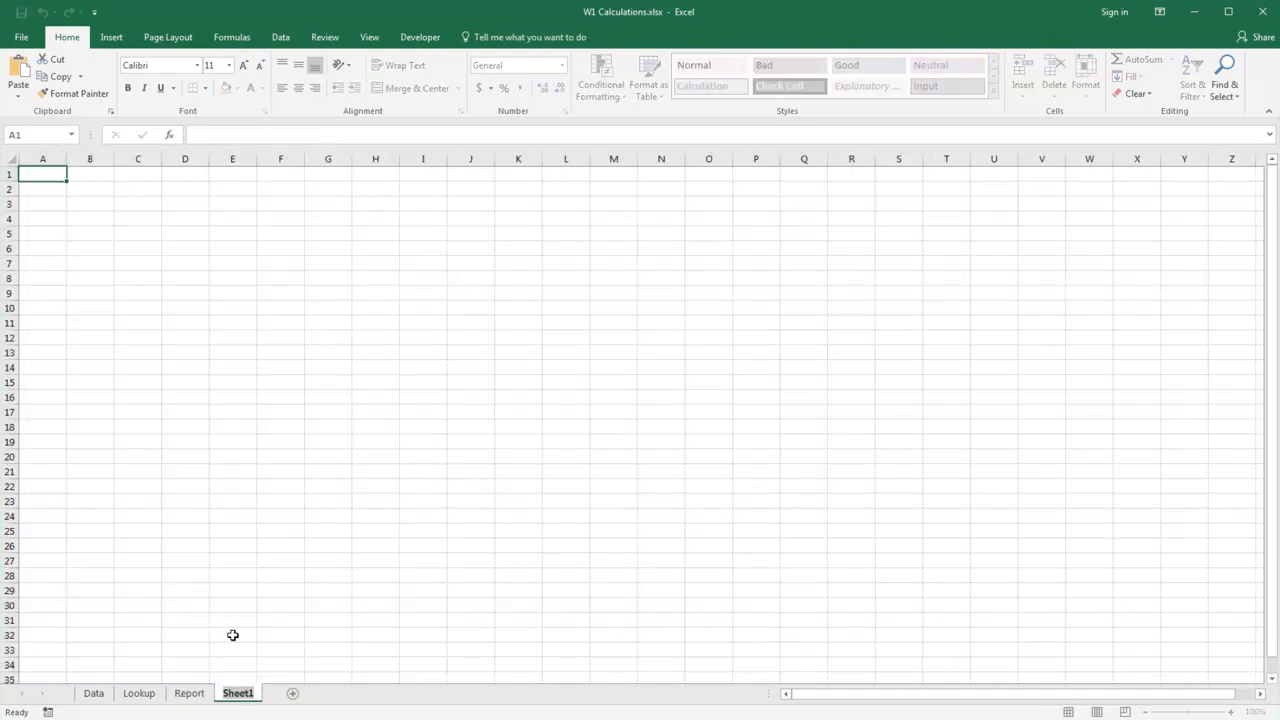
{"action": "type", "text": "Calc"}
{"action": "key", "text": "Return"}
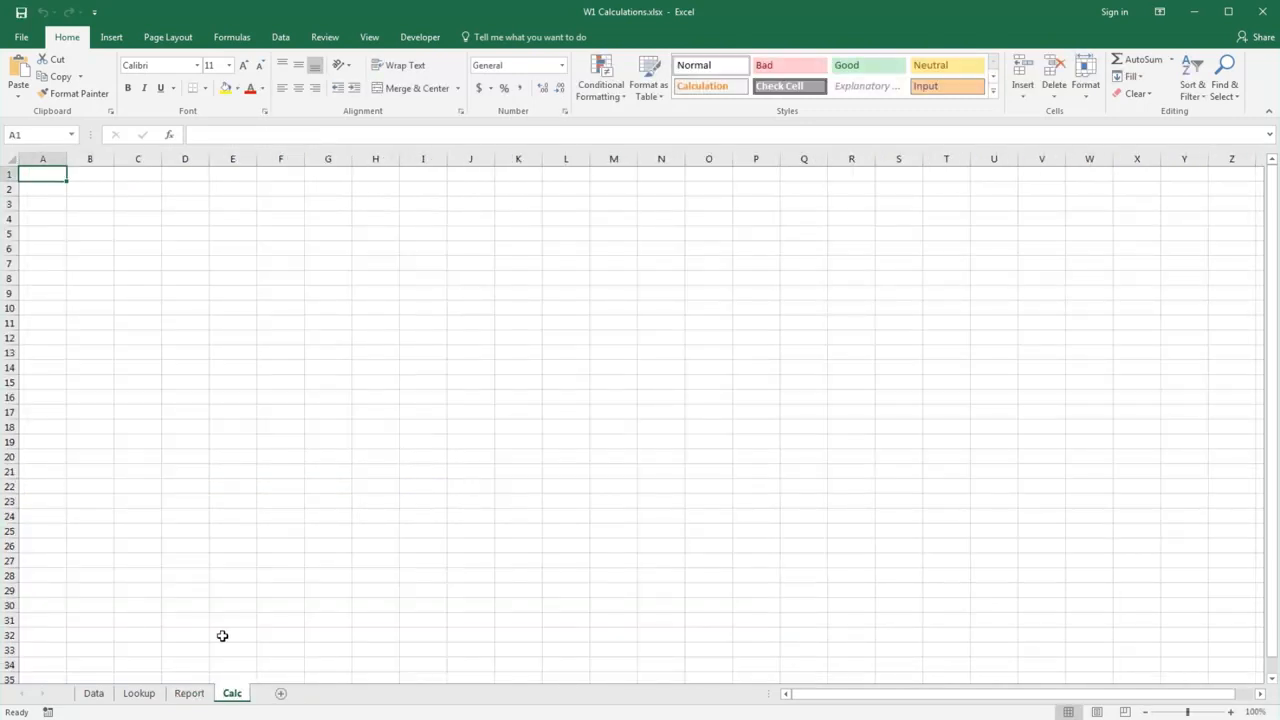
- Clear all the existing values under the Region header on the Data sheet, from O4 to the table's last row
{"action": "left_click", "coordinate": [95, 693]}
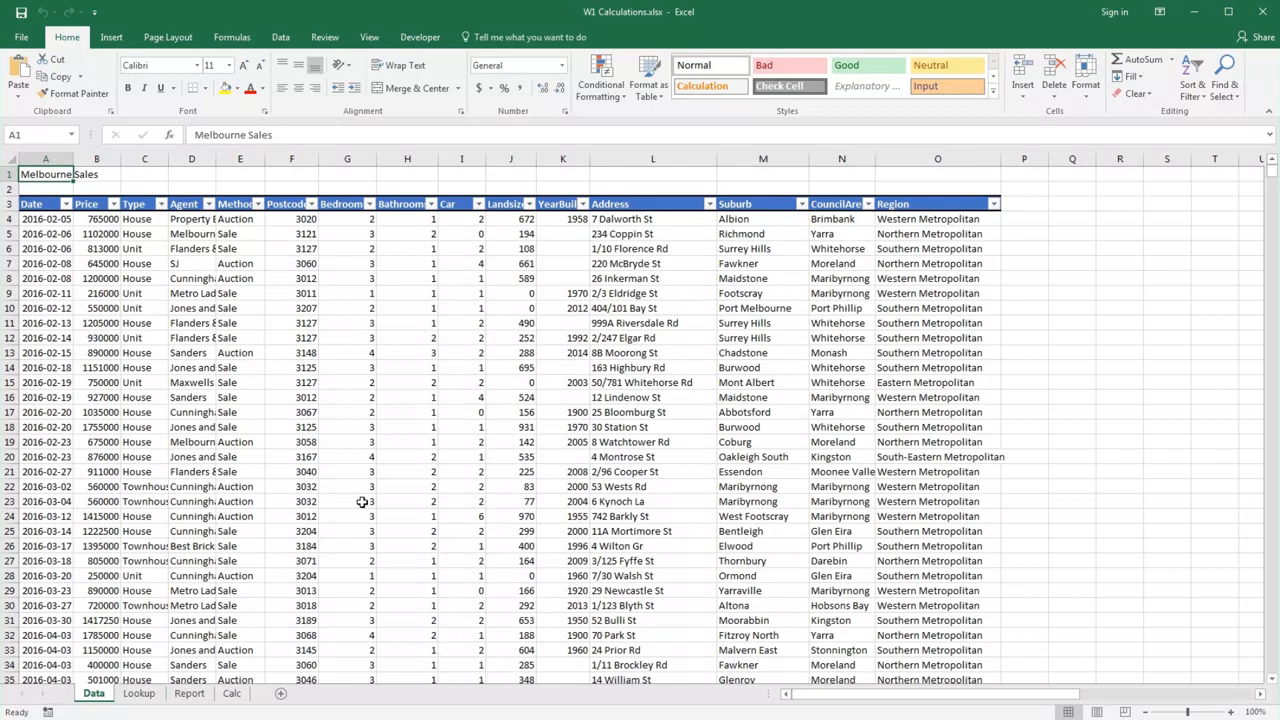
{"action": "left_click", "coordinate": [925, 220]}
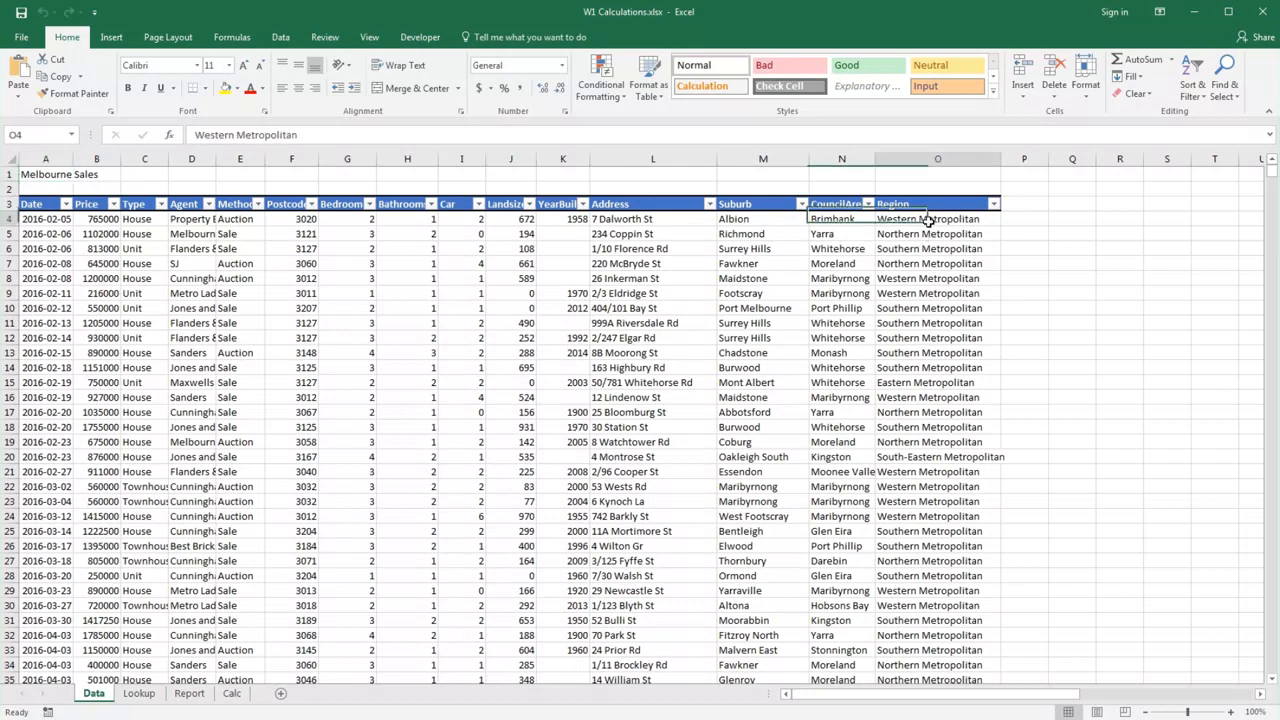
{"action": "key", "text": "ctrl+shift+Down"}
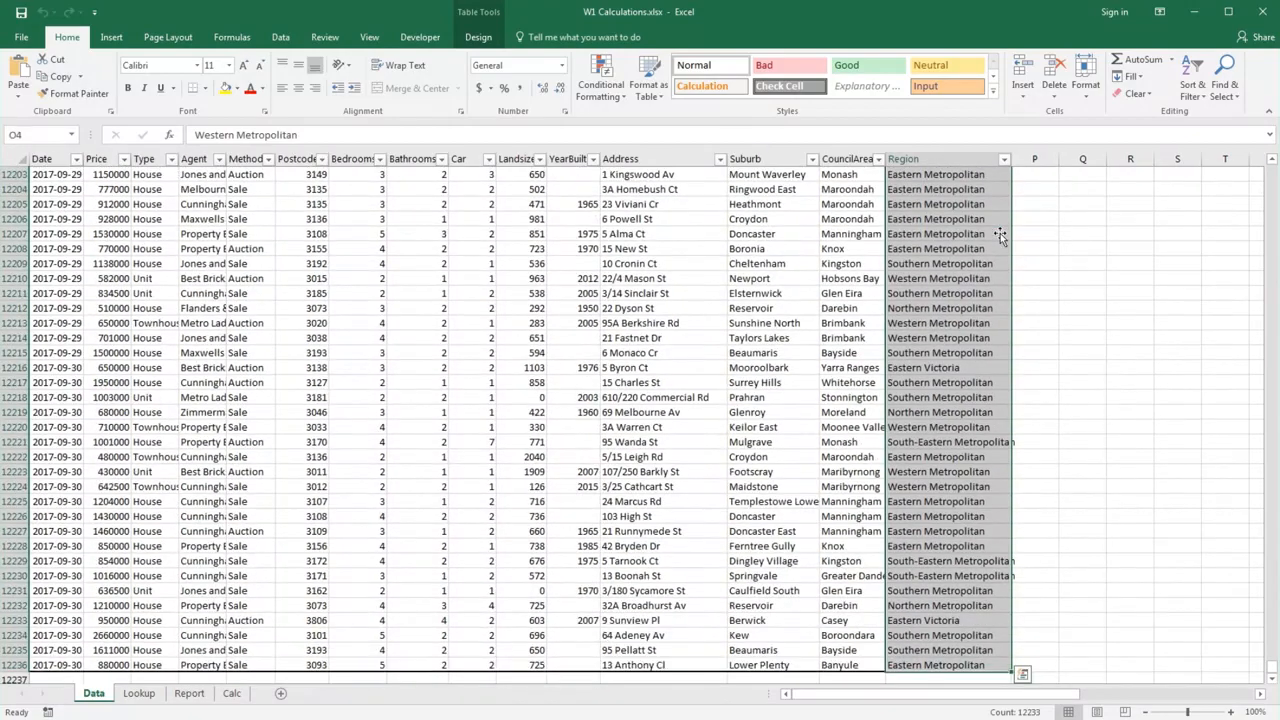
{"action": "key", "text": "Delete"}
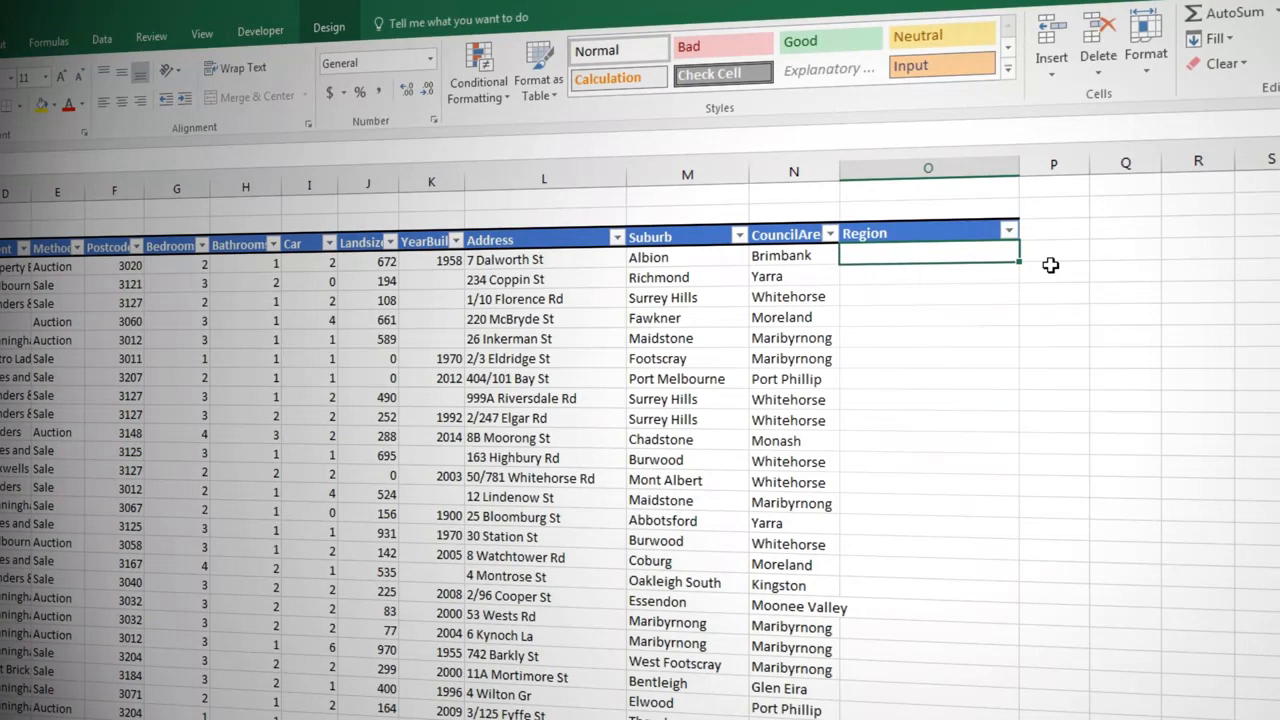
{"action": "type", "text": "=ind"}
{"action": "key", "text": "Tab"}
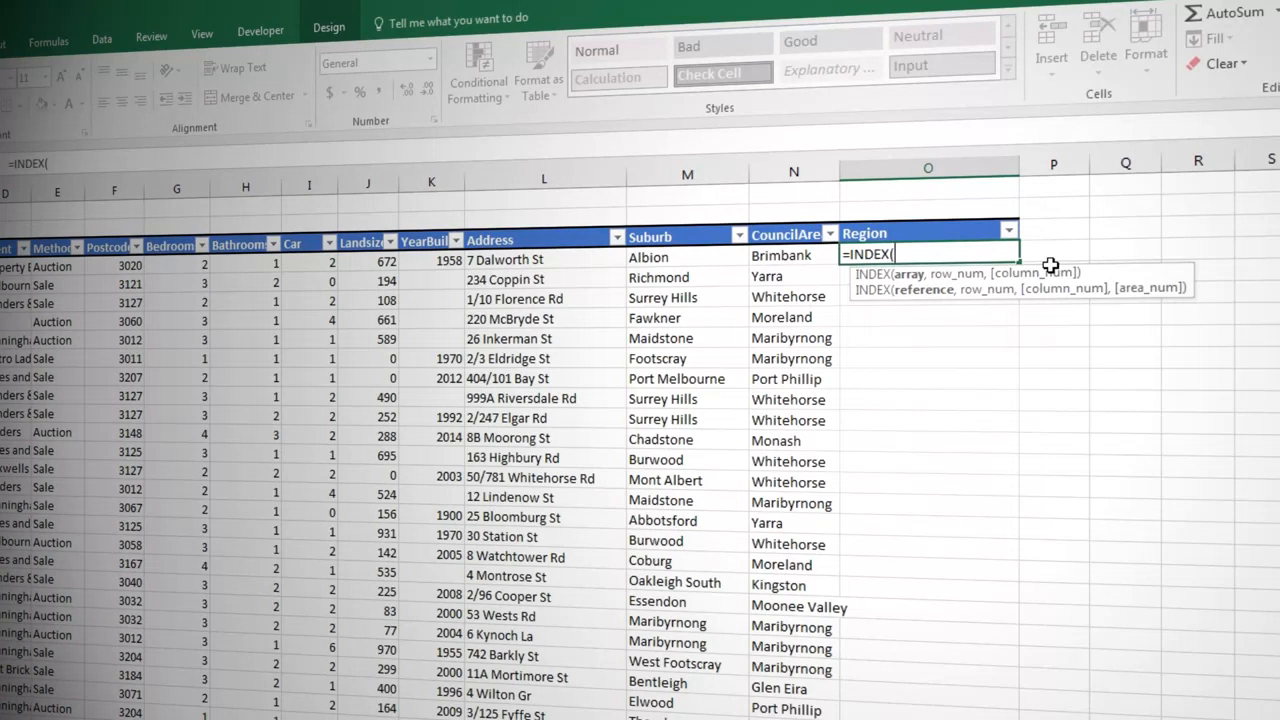
{"action": "type", "text": "reg"}
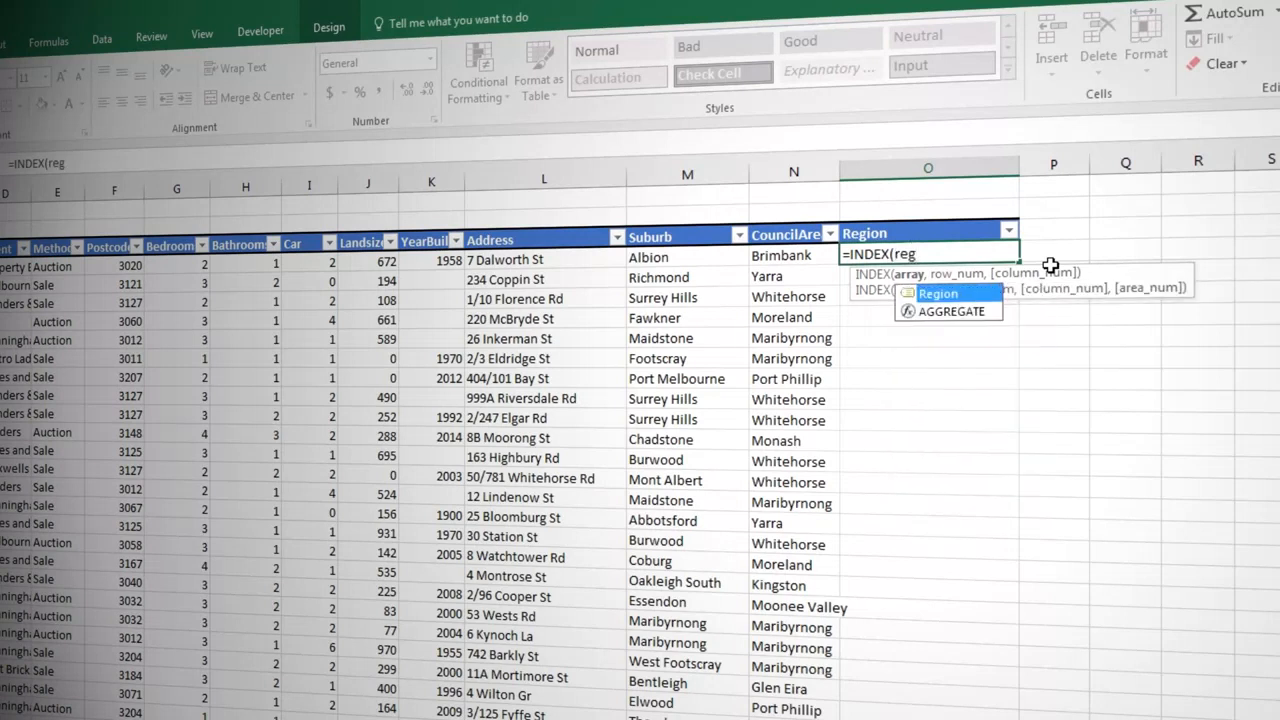
{"action": "key", "text": "Tab"}
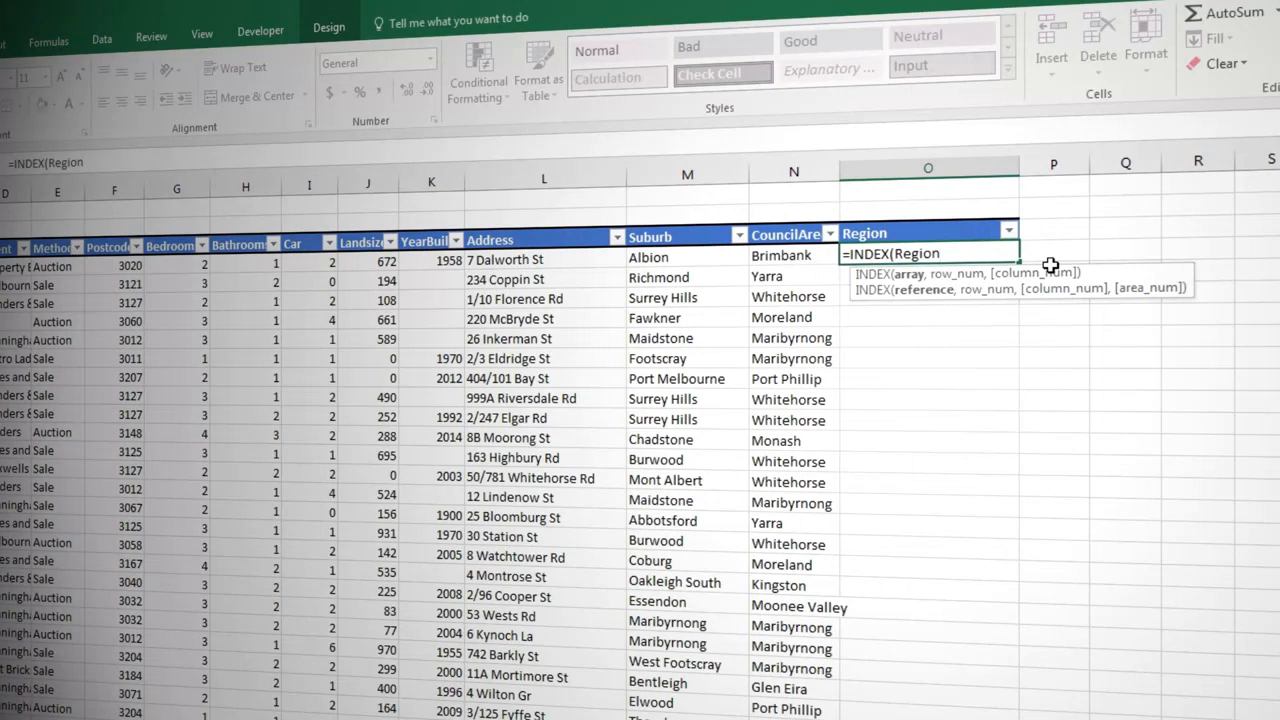
{"action": "type", "text": ","}
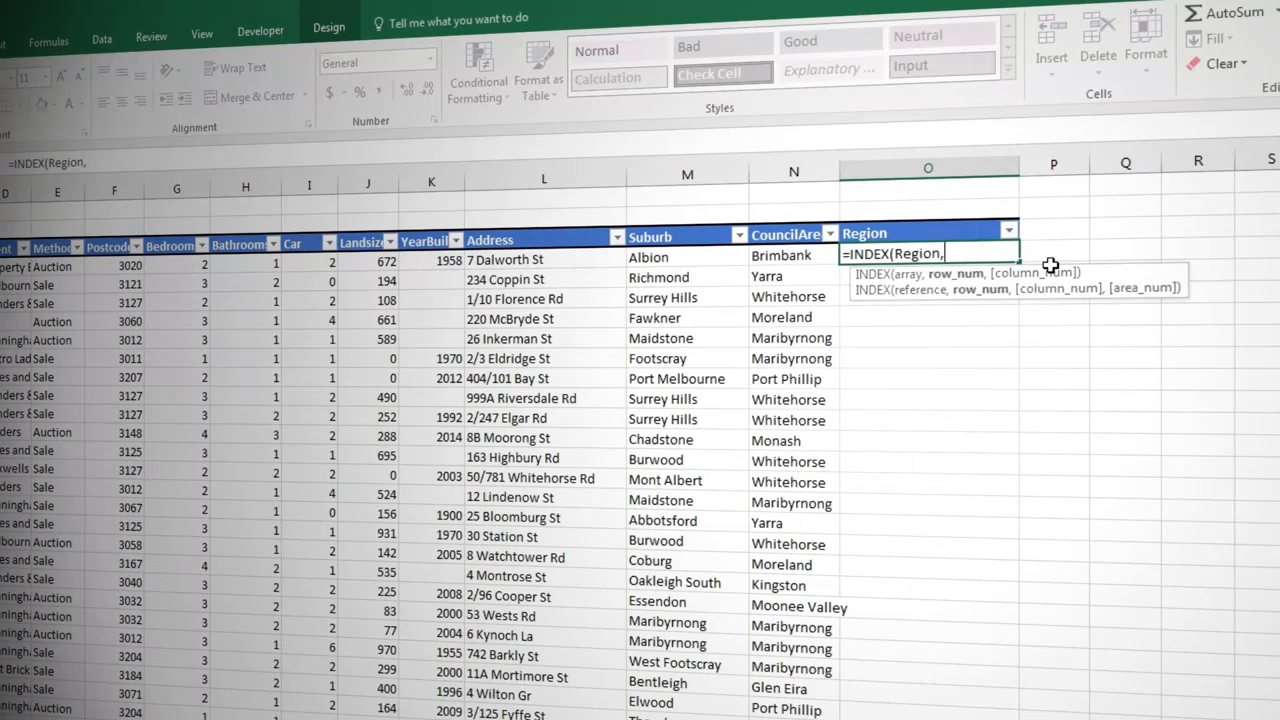
{"action": "type", "text": "MA"}
{"action": "key", "text": "Tab"}
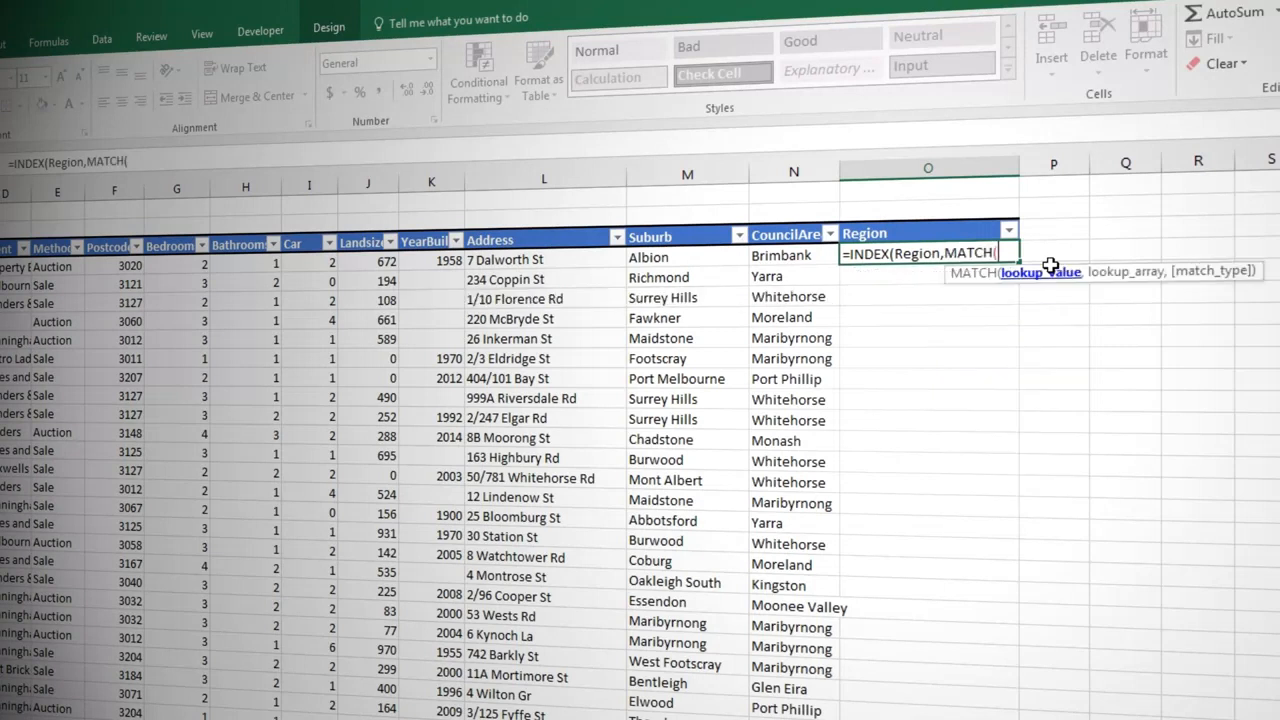
{"action": "left_click", "coordinate": [718, 256]}
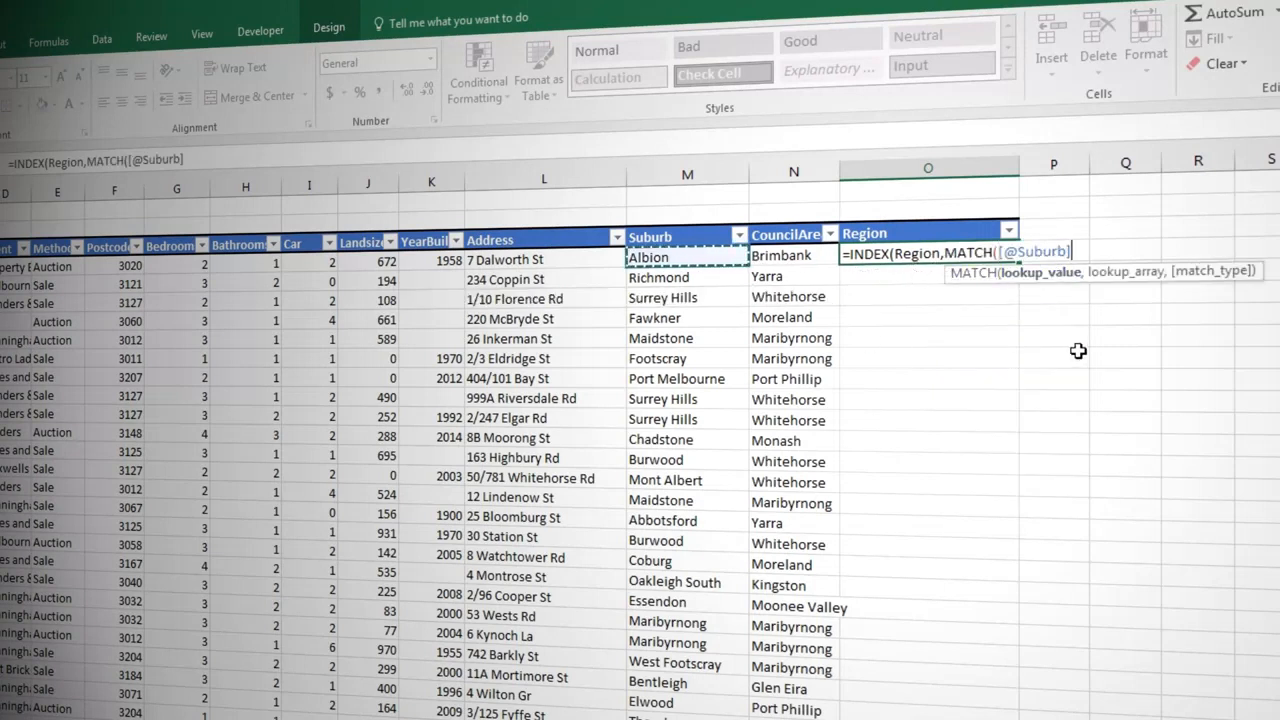
{"action": "type", "text": ","}
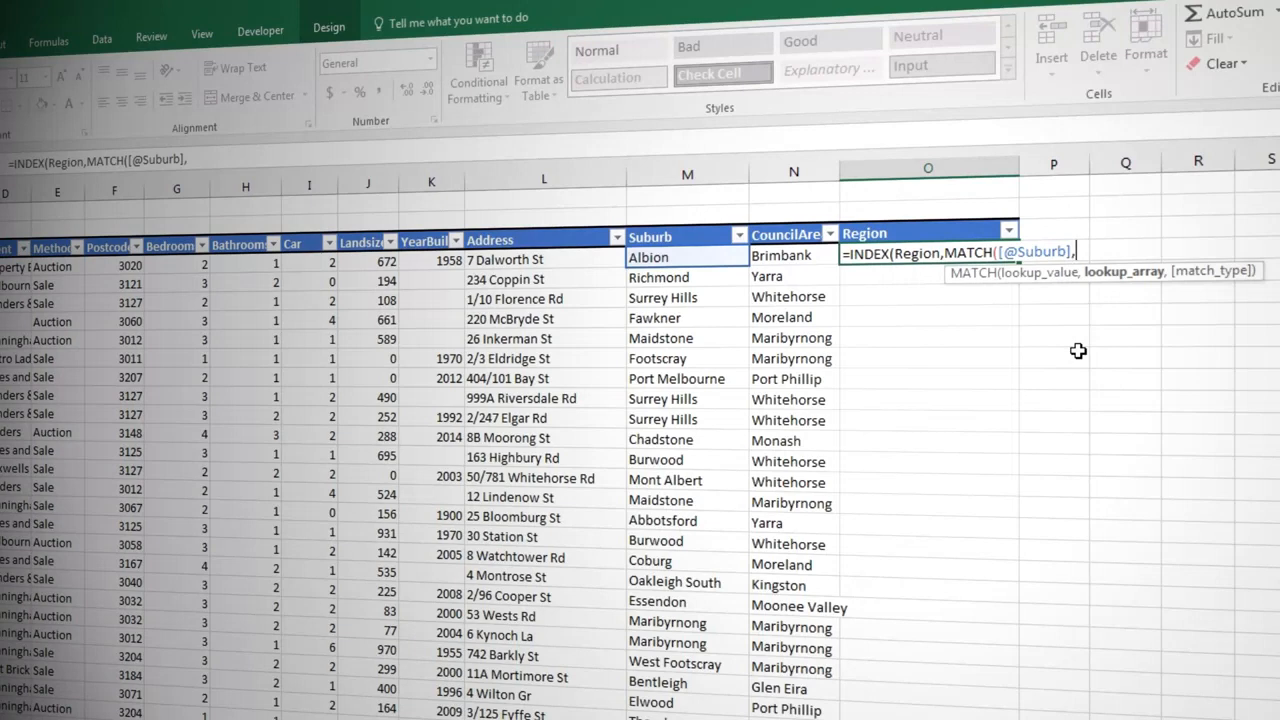
{"action": "type", "text": "subu"}
{"action": "key", "text": "Tab"}
{"action": "type", "text": ","}
{"action": "key", "text": "Down"}
{"action": "key", "text": "Tab"}
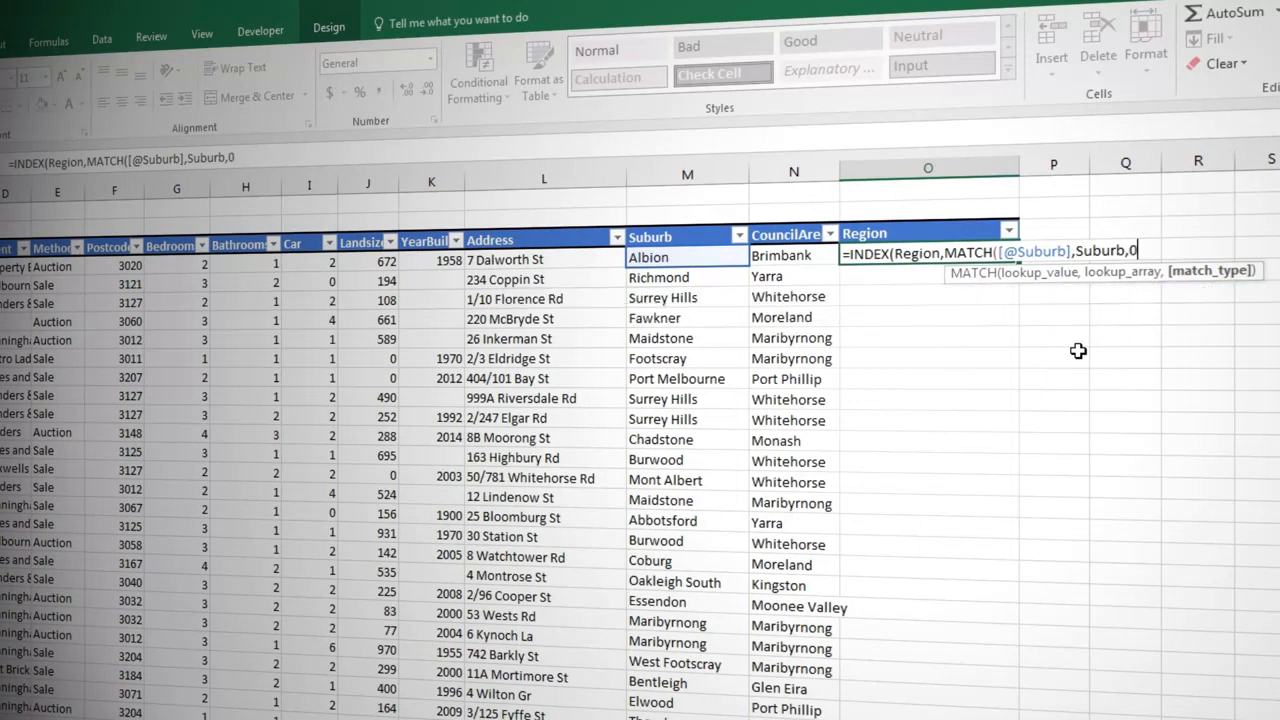
{"action": "type", "text": ")"}
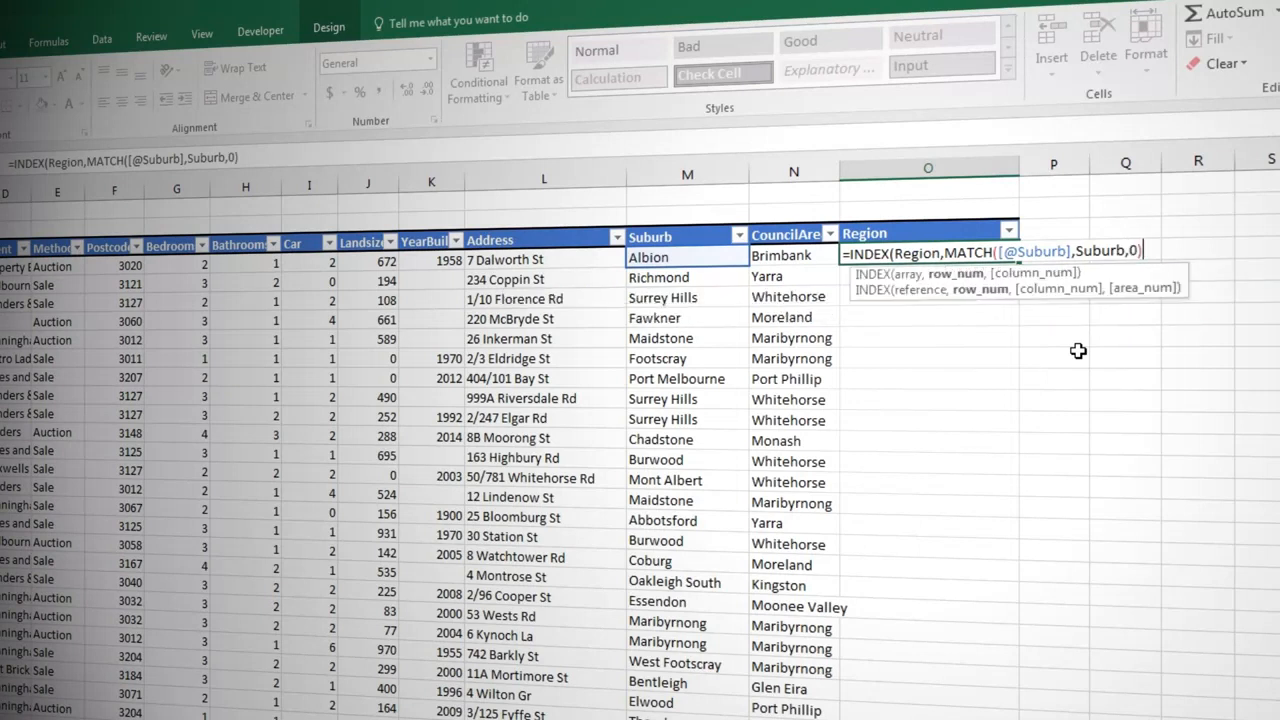
{"action": "type", "text": ")"}
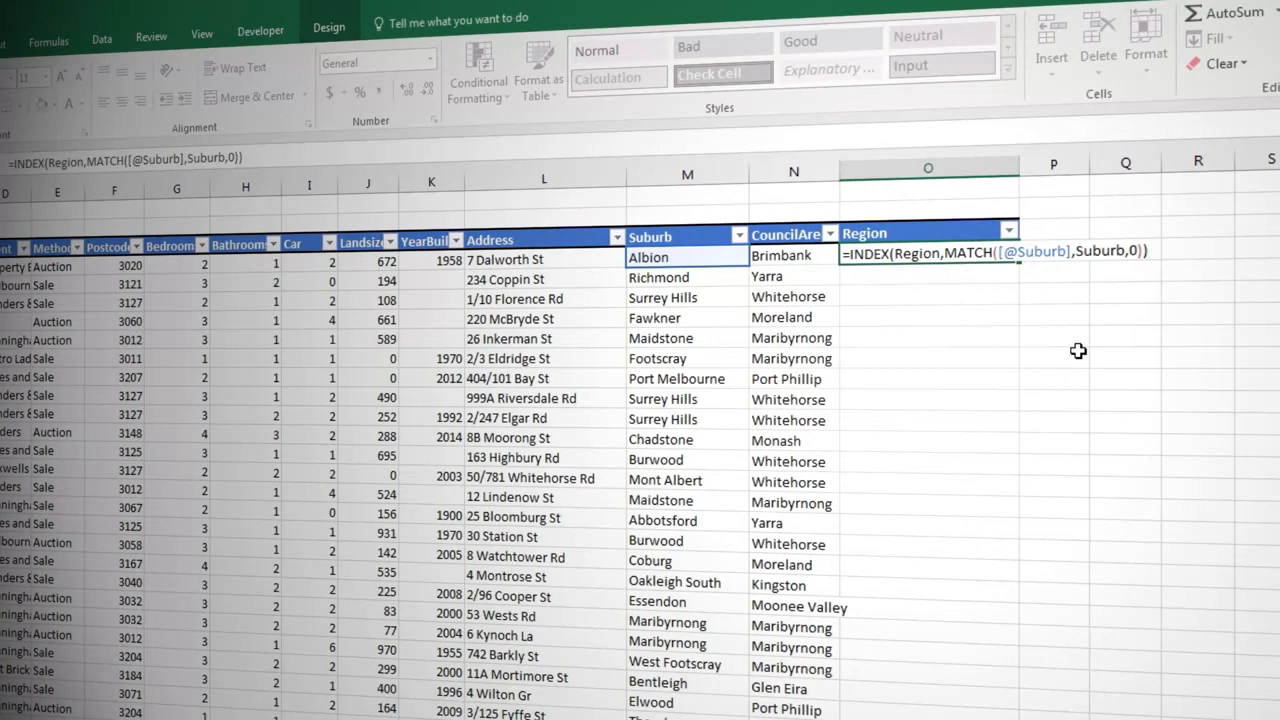
{"action": "key", "text": "Return"}
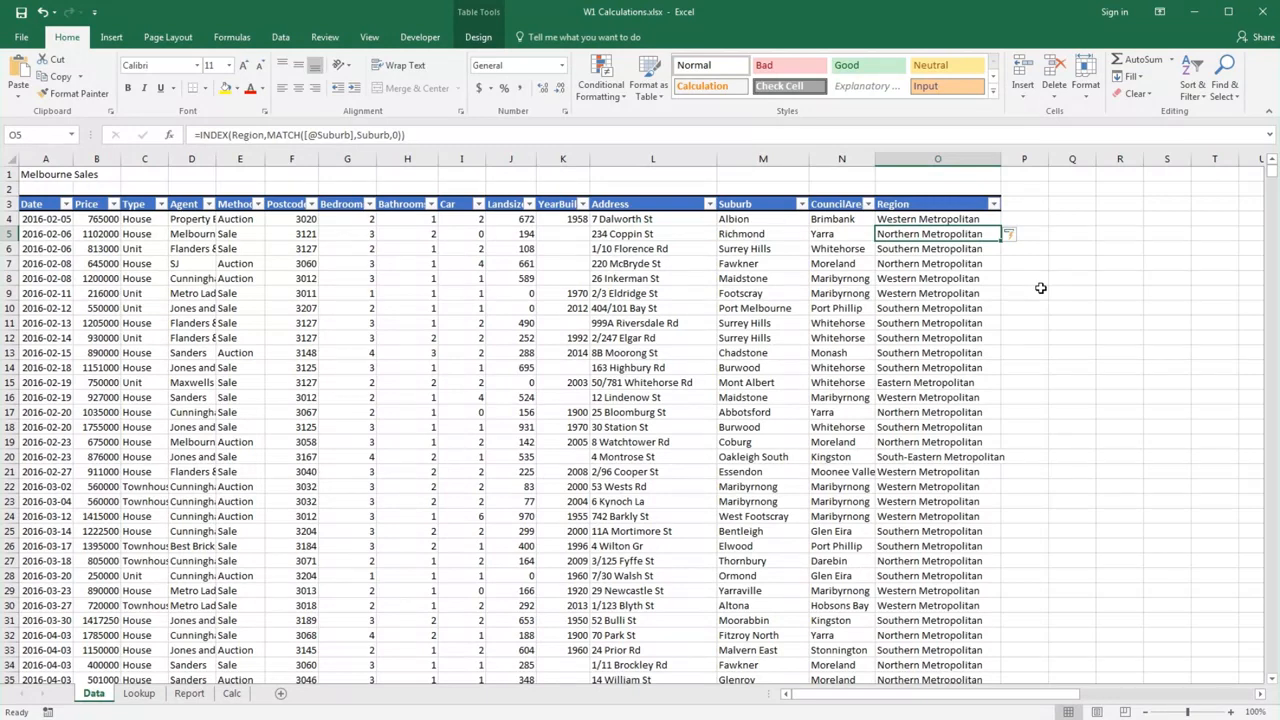
{"action": "left_click", "coordinate": [1035, 219]}
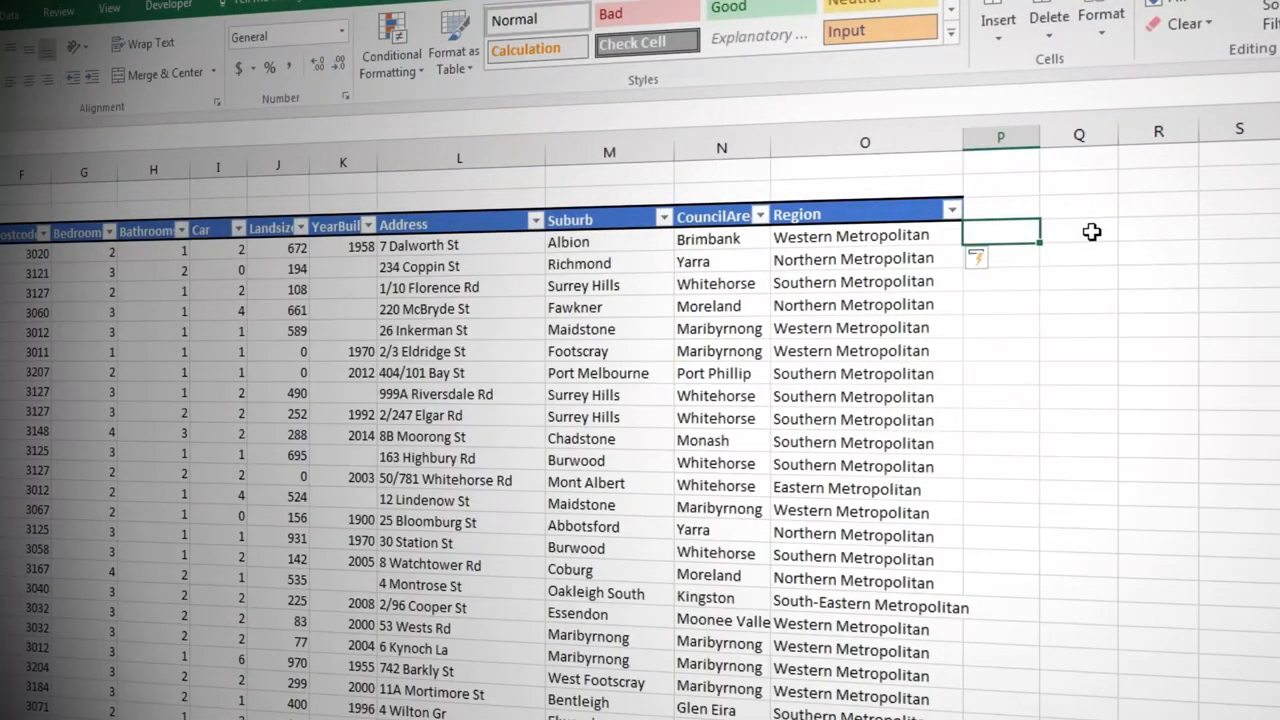
{"action": "type", "text": "=month"}
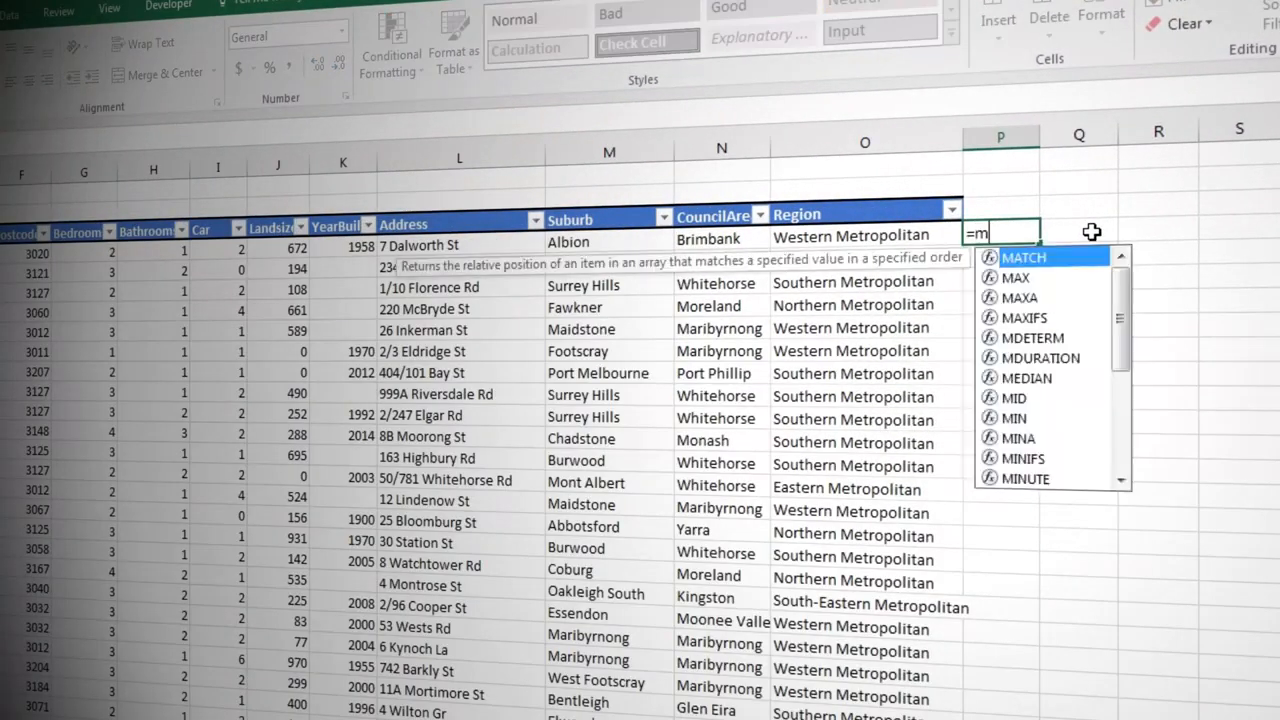
{"action": "key", "text": "Tab"}
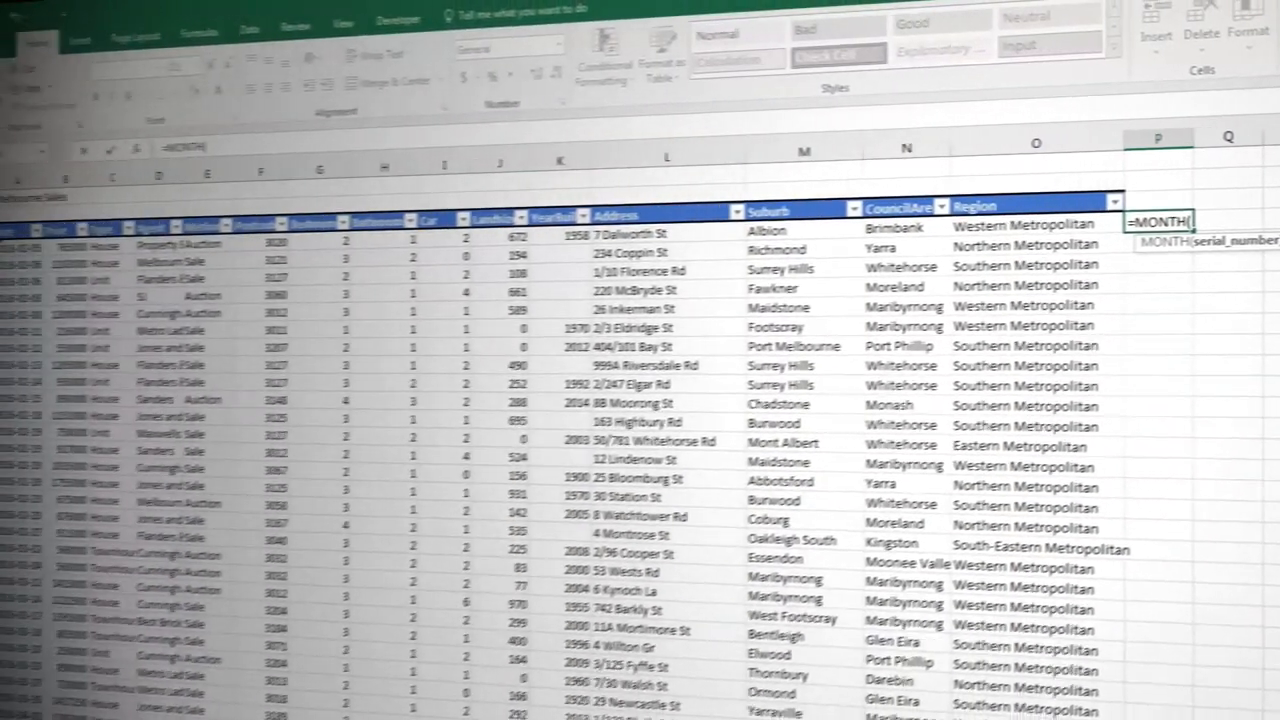
{"action": "left_click", "coordinate": [55, 246]}
{"action": "key", "text": "Return"}
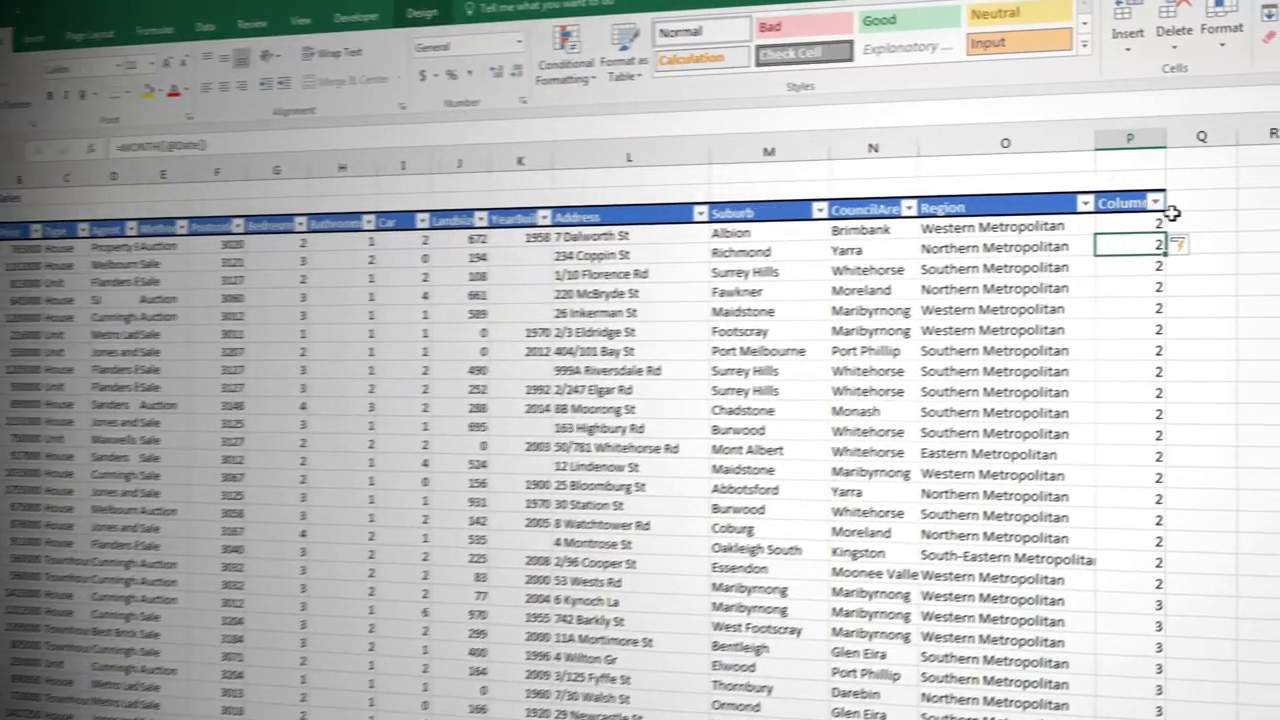
- Add another calculated column in Q that extracts the year from each row's Date with the YEAR function
{"action": "left_click", "coordinate": [1172, 214]}
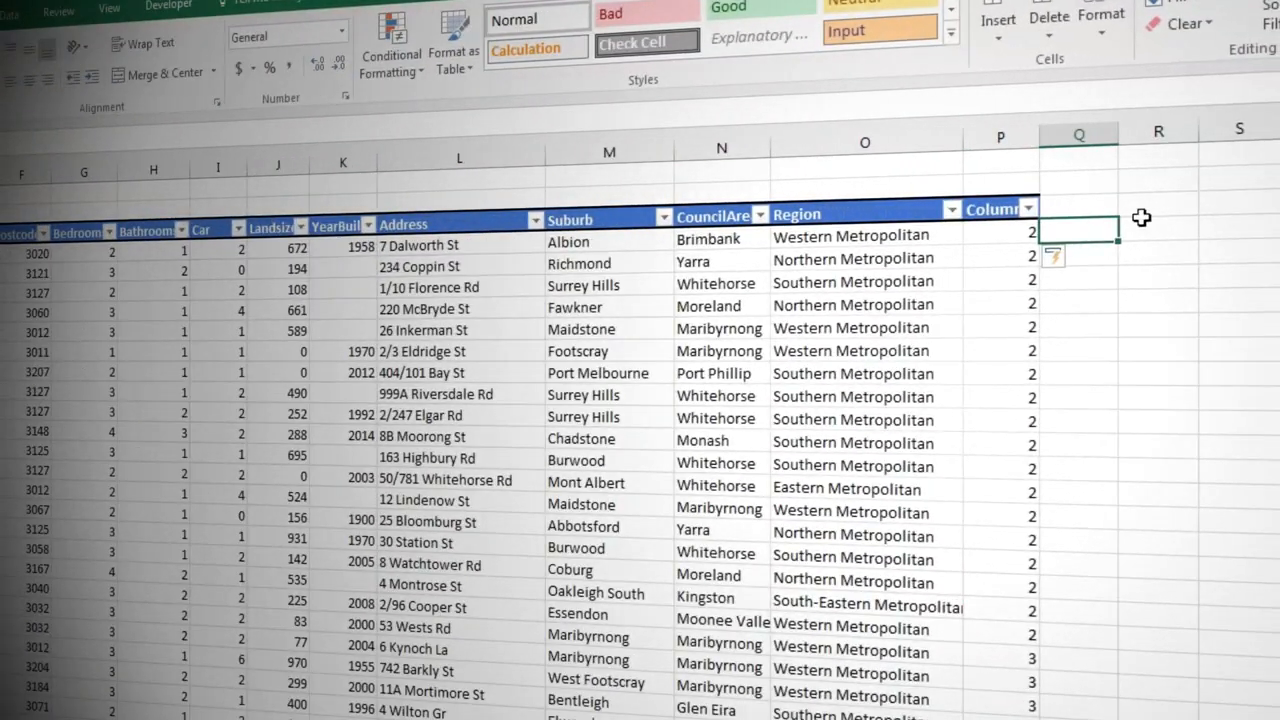
{"action": "type", "text": "=yea"}
{"action": "key", "text": "Tab"}
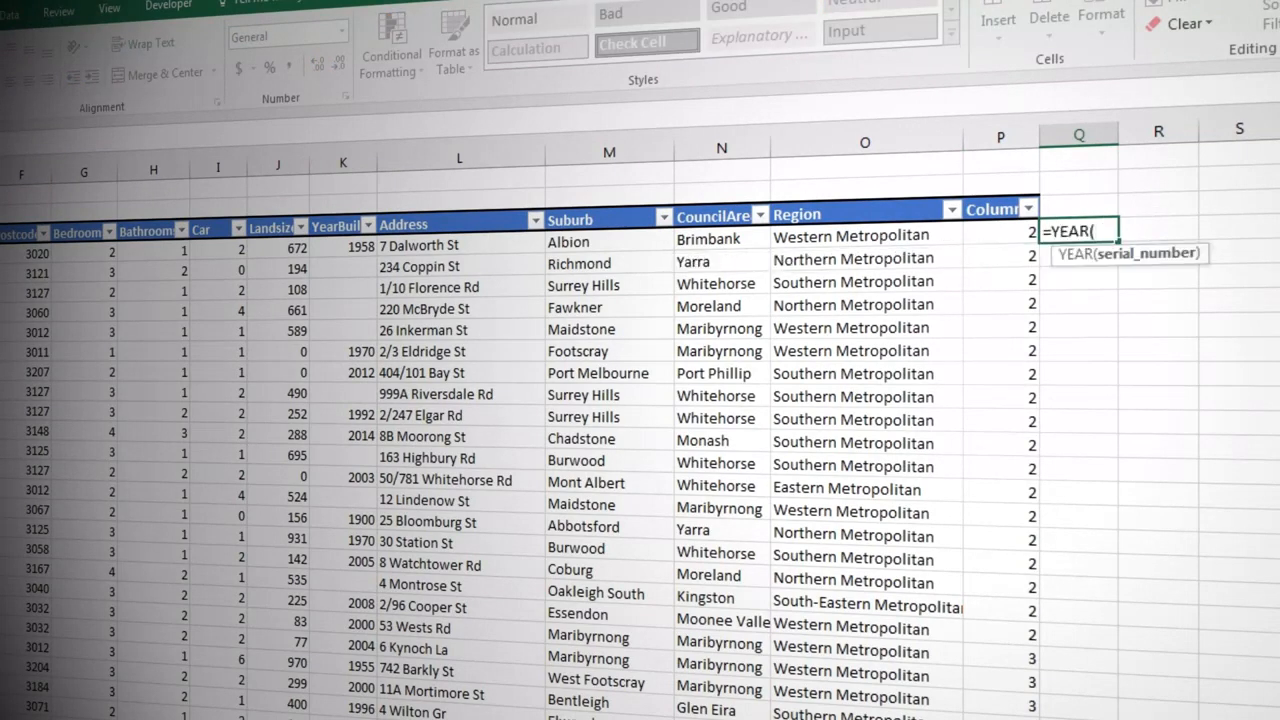
{"action": "left_click", "coordinate": [2, 256]}
{"action": "type", "text": ")"}
{"action": "key", "text": "Return"}
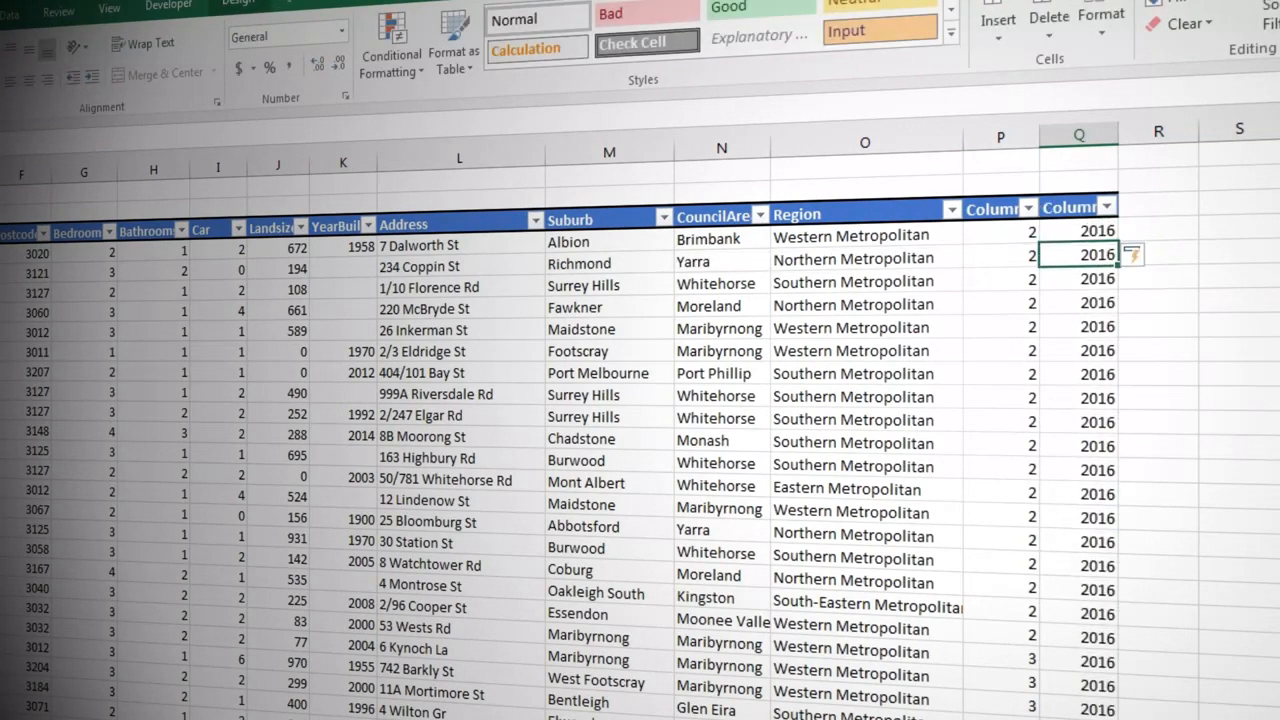
- Rename the headers of the two new table columns P and Q as Month and Year
{"action": "left_click", "coordinate": [992, 206]}
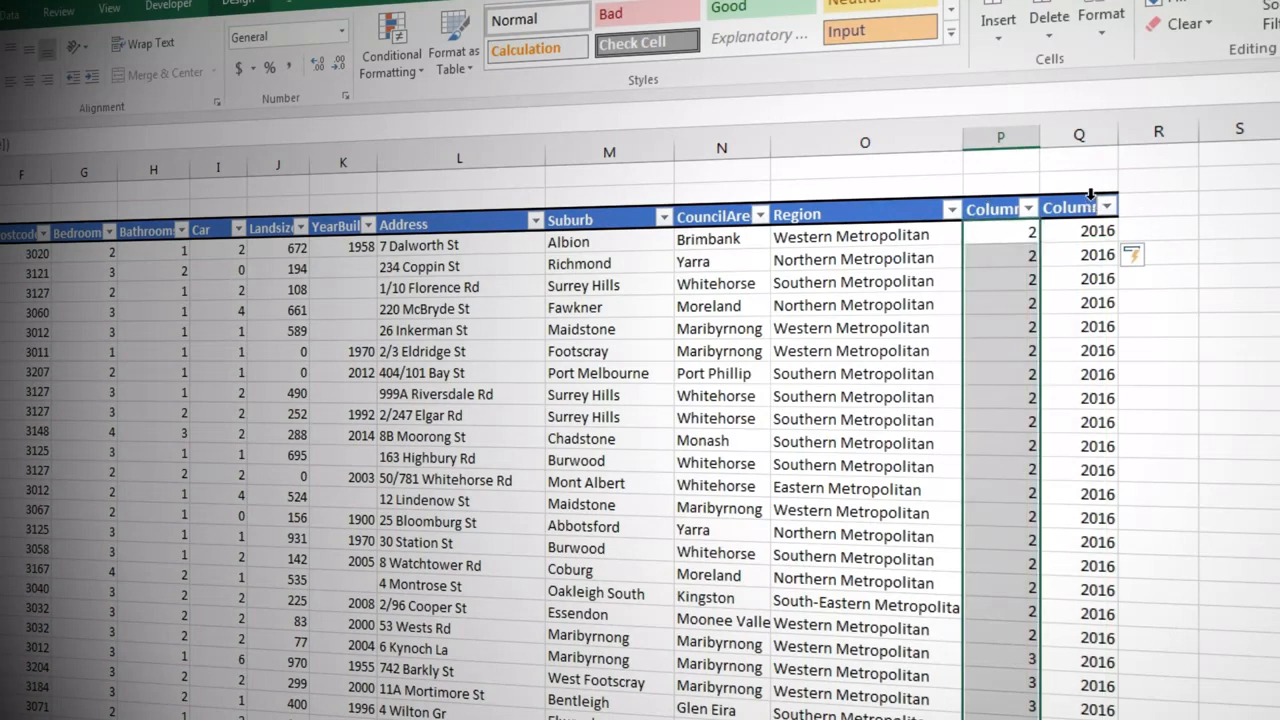
{"action": "left_click", "coordinate": [1001, 207]}
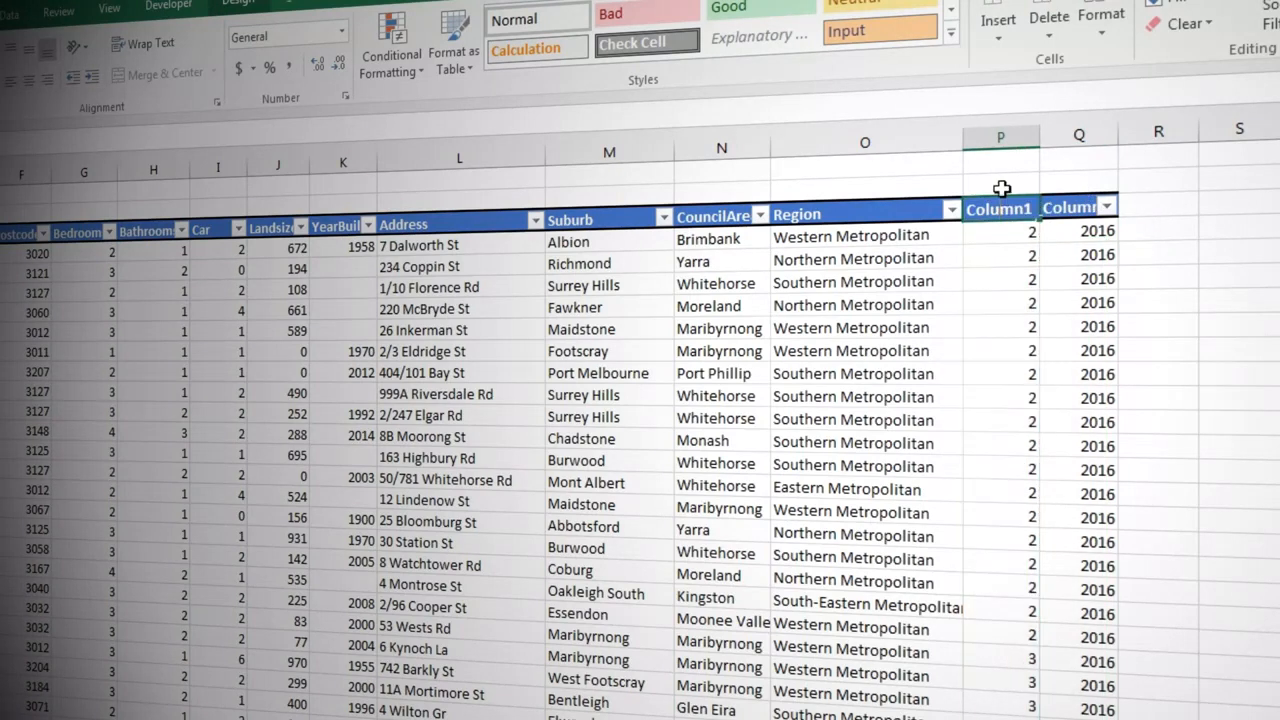
{"action": "type", "text": "Month"}
{"action": "key", "text": "Tab"}
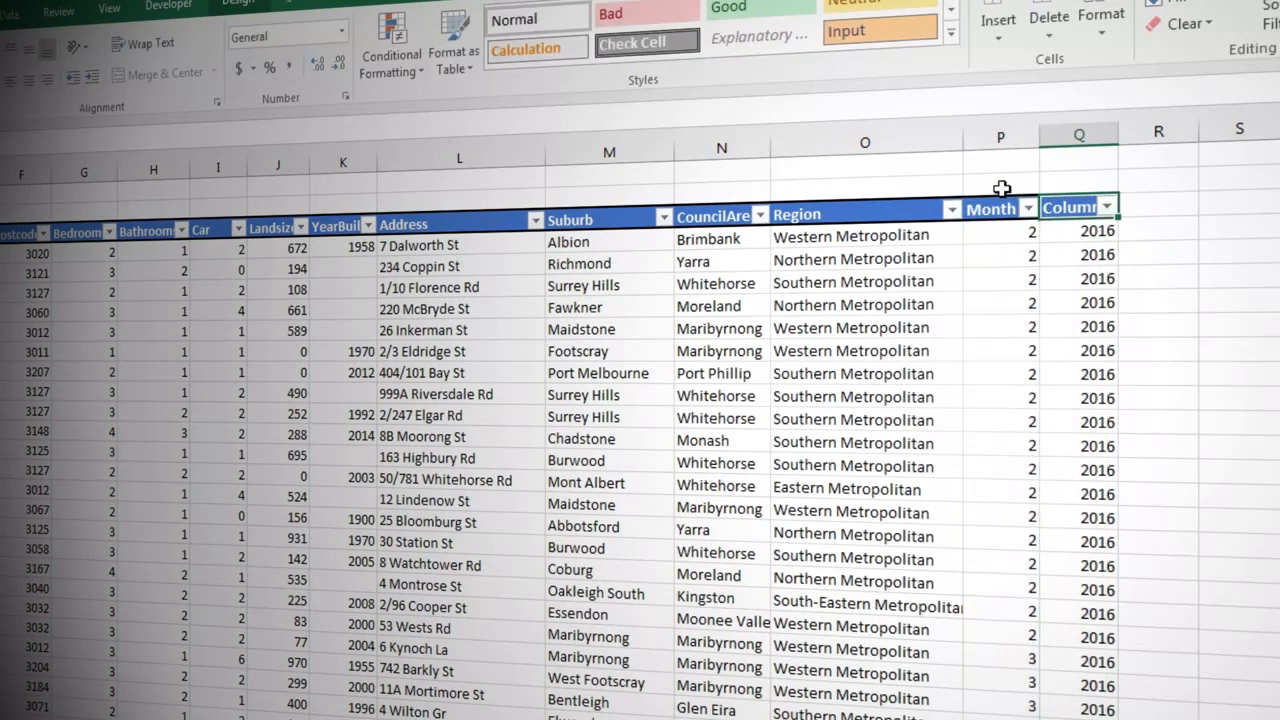
{"action": "type", "text": "Year"}
{"action": "key", "text": "Return"}
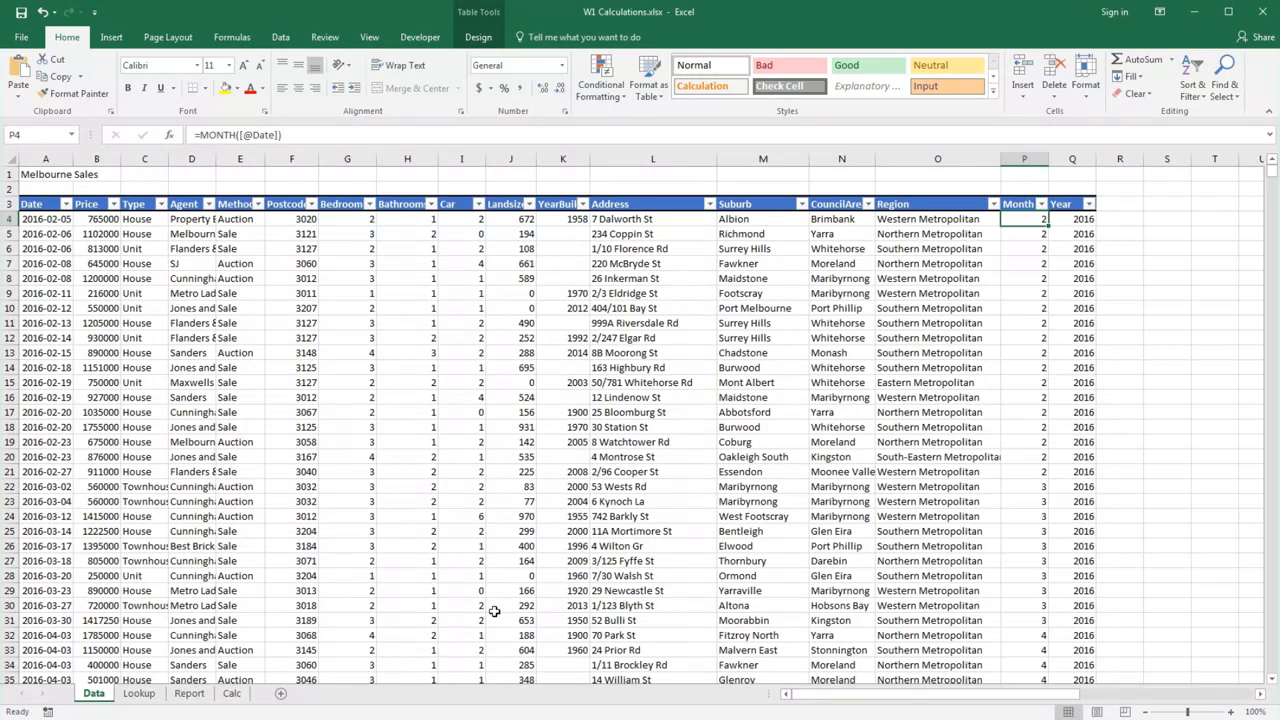
- Enter the label "Last Sale Date" in cell A3 of the Calc sheet
{"action": "left_click", "coordinate": [233, 694]}
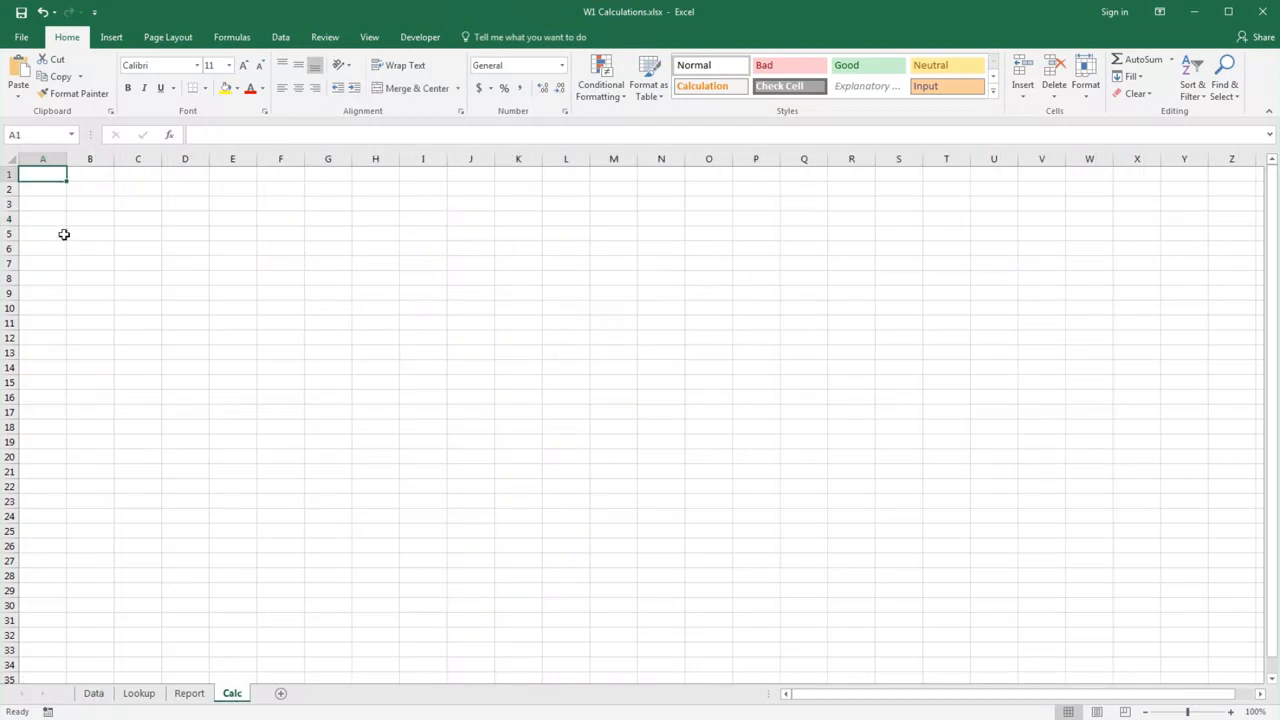
{"action": "left_click", "coordinate": [44, 216]}
{"action": "left_click", "coordinate": [44, 204]}
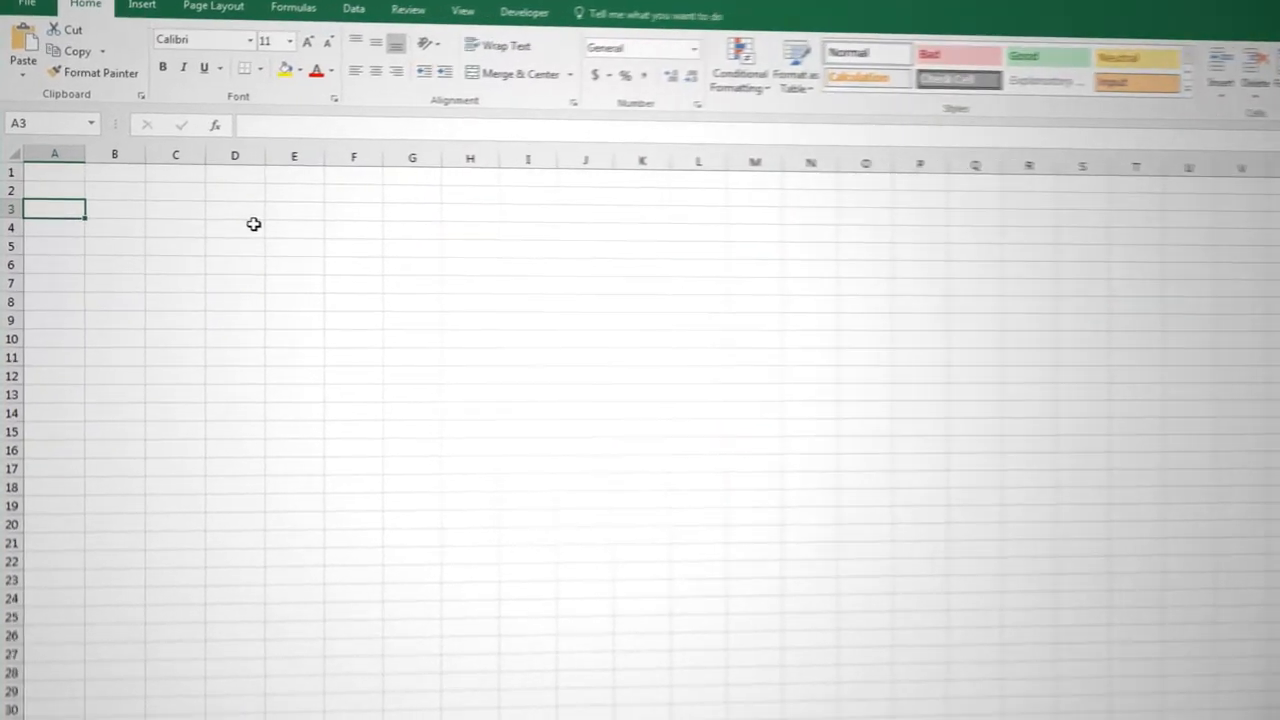
{"action": "type", "text": "Last Sale Date"}
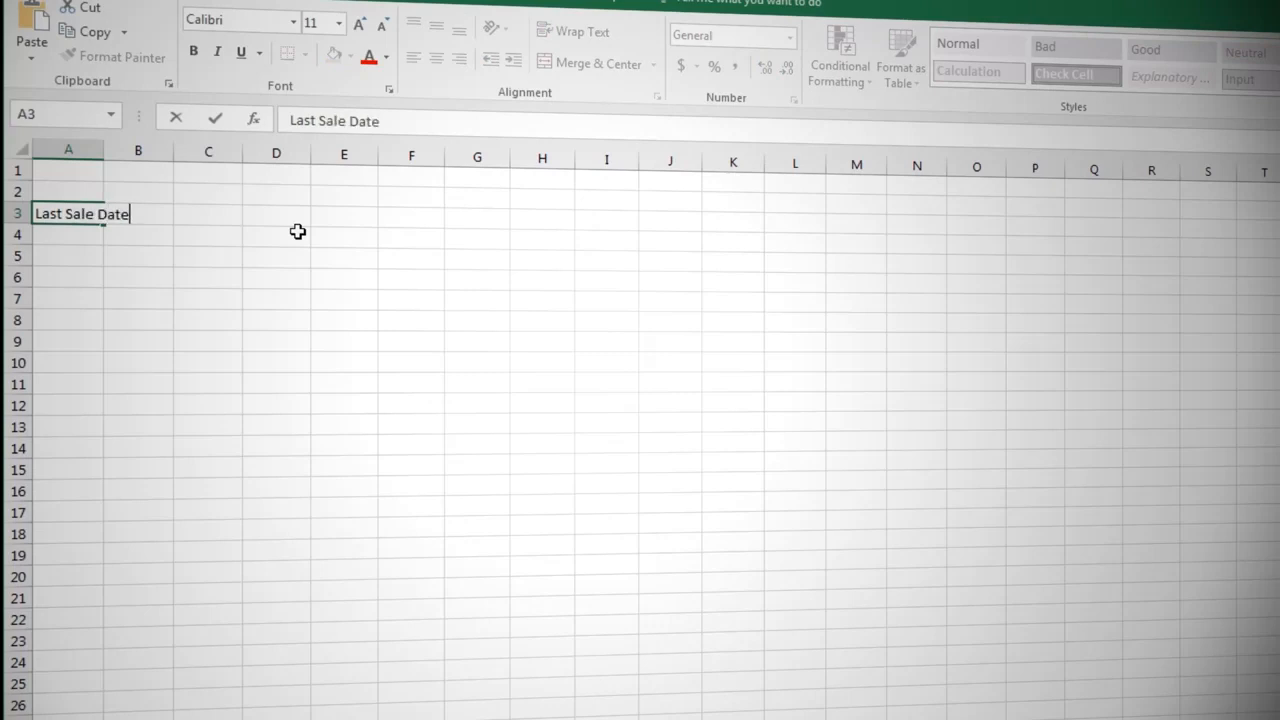
{"action": "key", "text": "Return"}
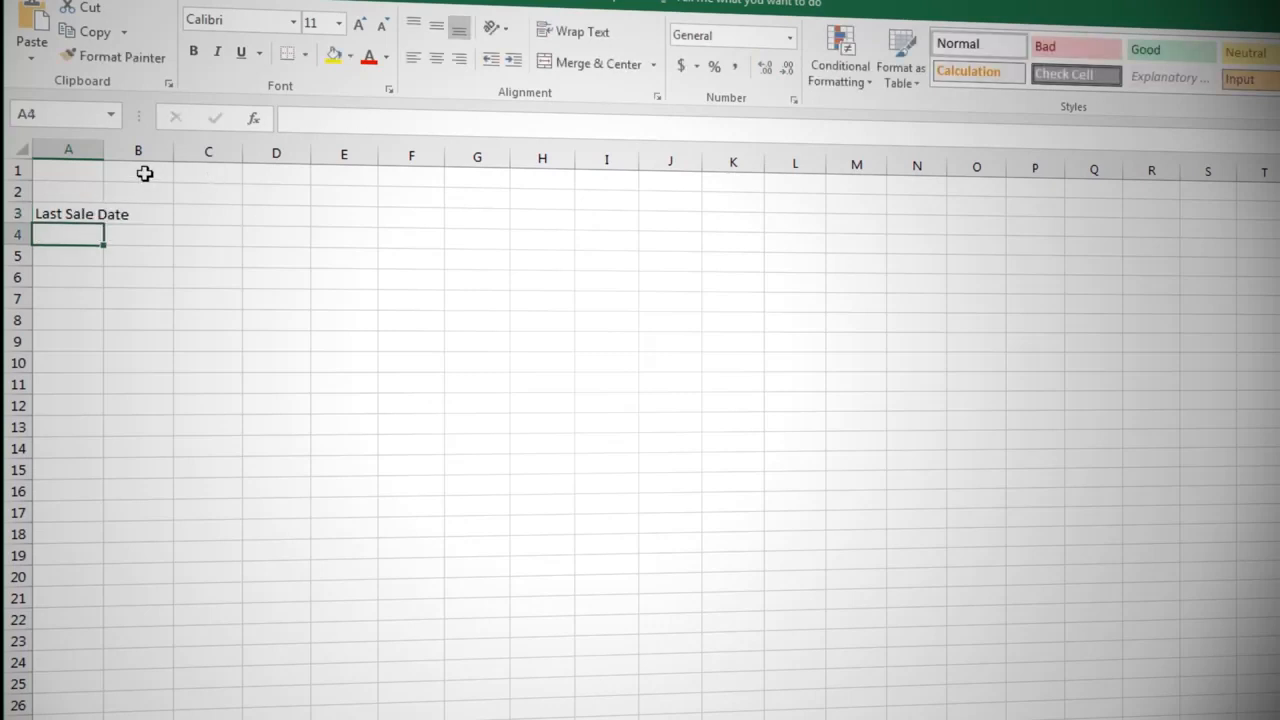
- Calculate the latest sale date in cell B3 with =MAX(tbl_Sales[Date]), referencing the Date column on the Data sheet
{"action": "left_click", "coordinate": [128, 214]}
{"action": "type", "text": "=max"}
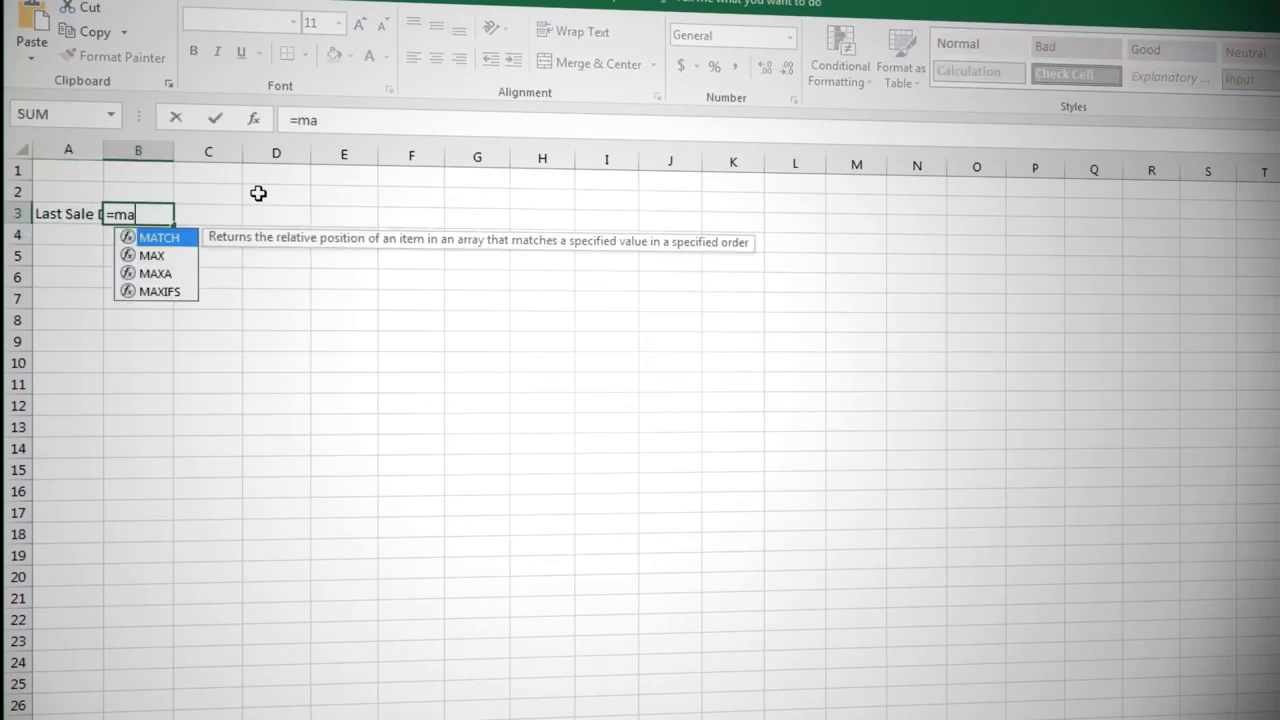
{"action": "key", "text": "Tab"}
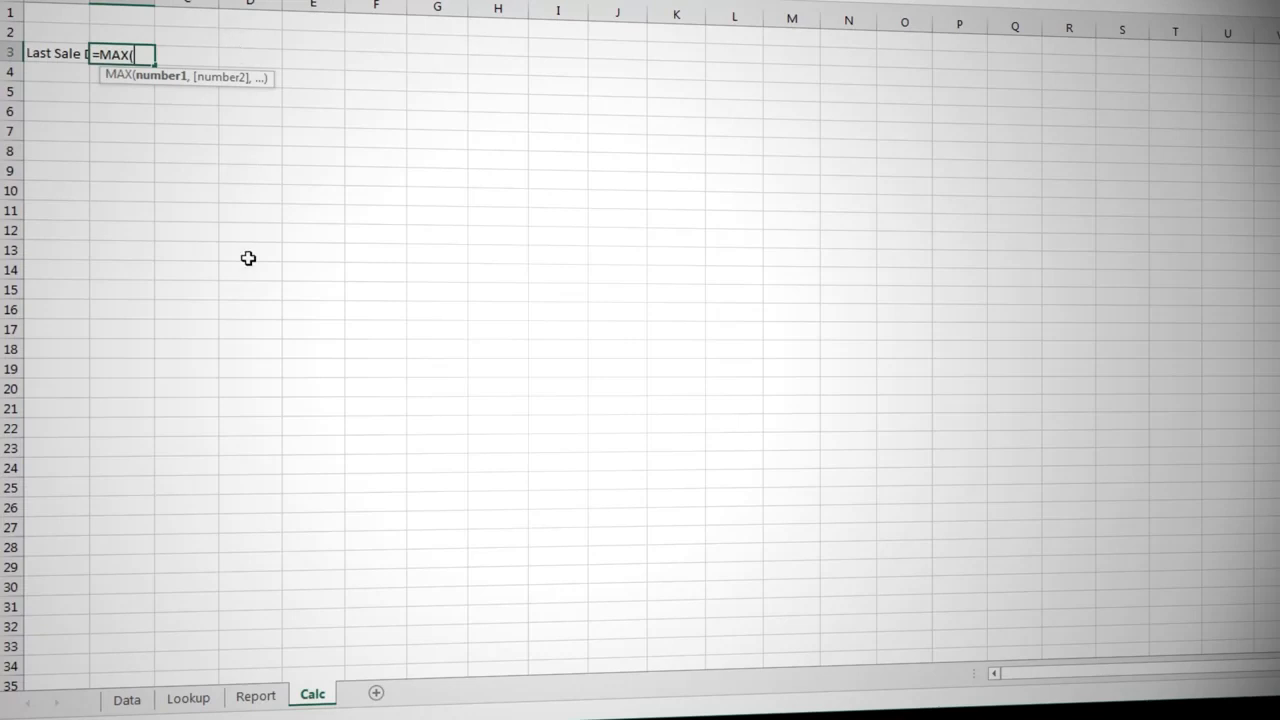
{"action": "left_click", "coordinate": [146, 702]}
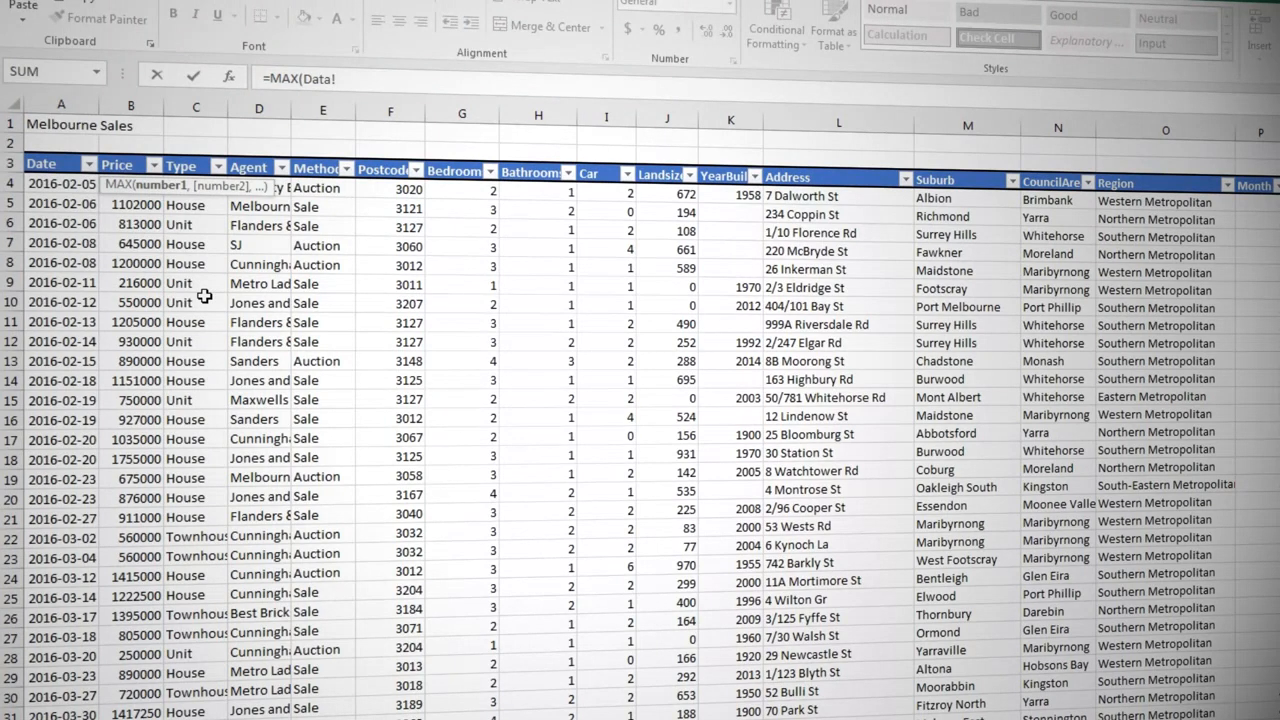
{"action": "left_click", "coordinate": [64, 156]}
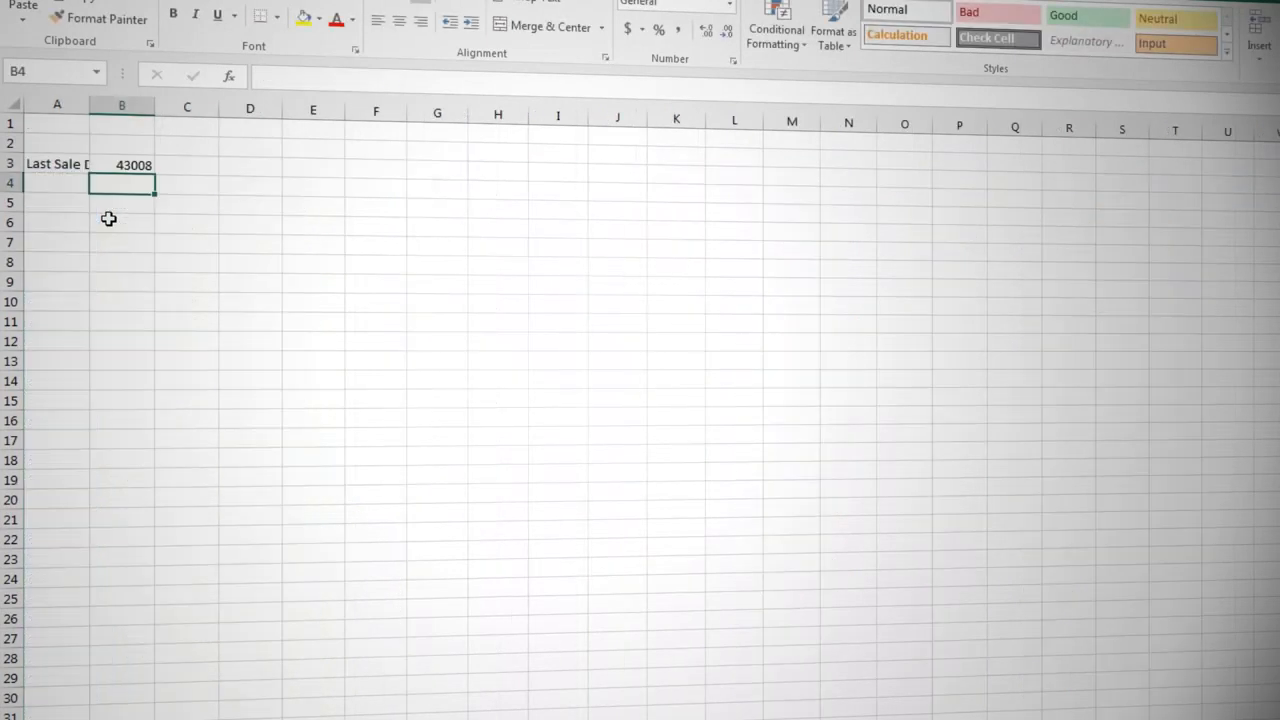
- Fit column A to its contents and format the last sale date in B3 as Short Date
{"action": "double_click", "coordinate": [90, 105]}
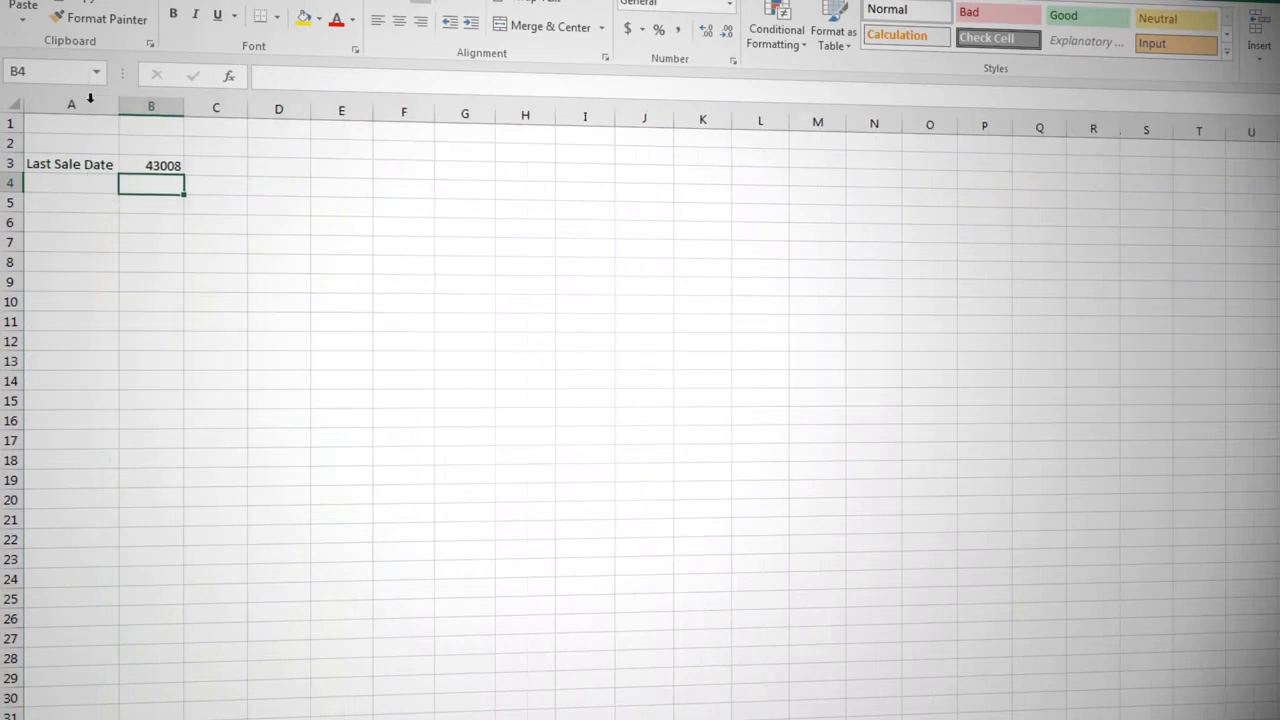
{"action": "left_click", "coordinate": [131, 163]}
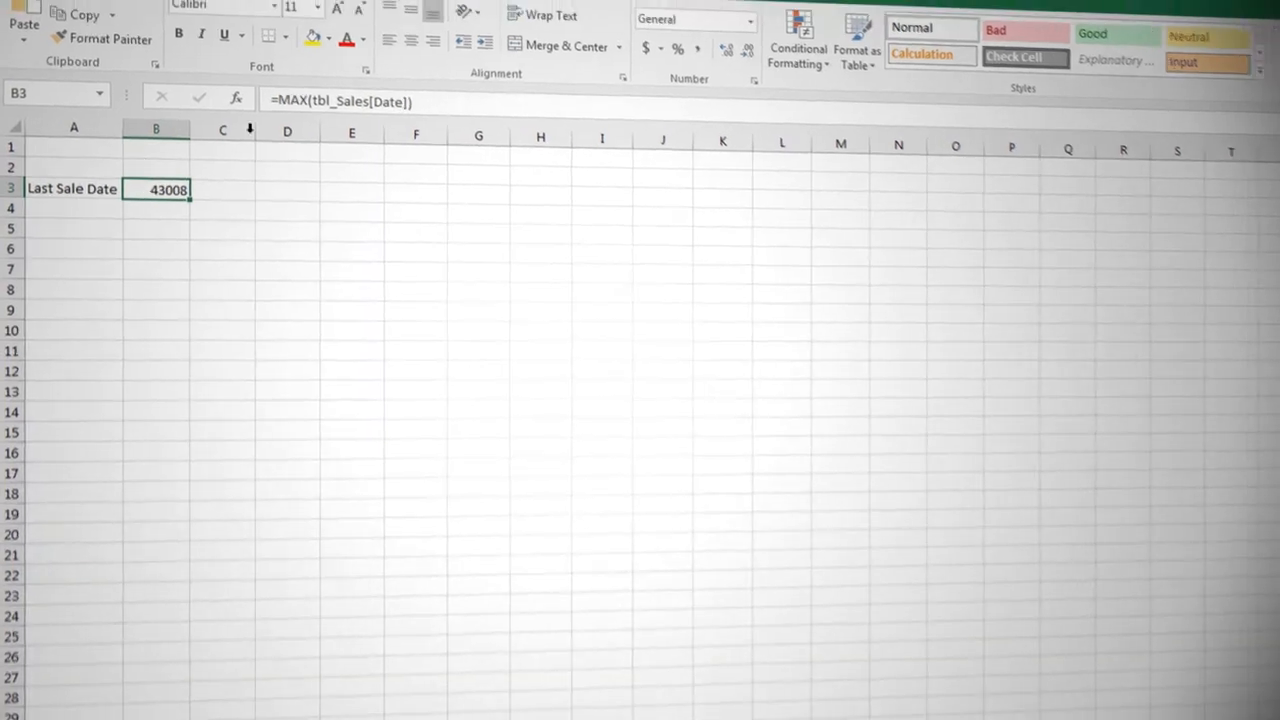
{"action": "left_click", "coordinate": [729, 5]}
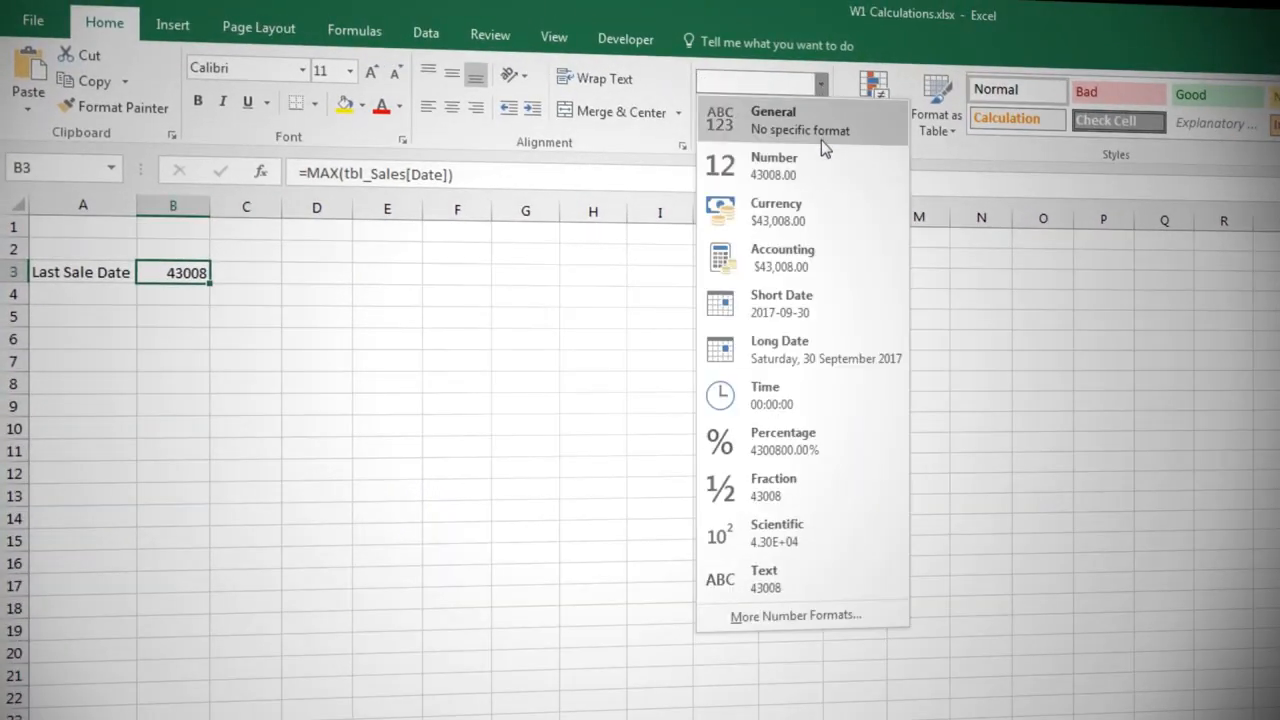
{"action": "left_click", "coordinate": [820, 305]}
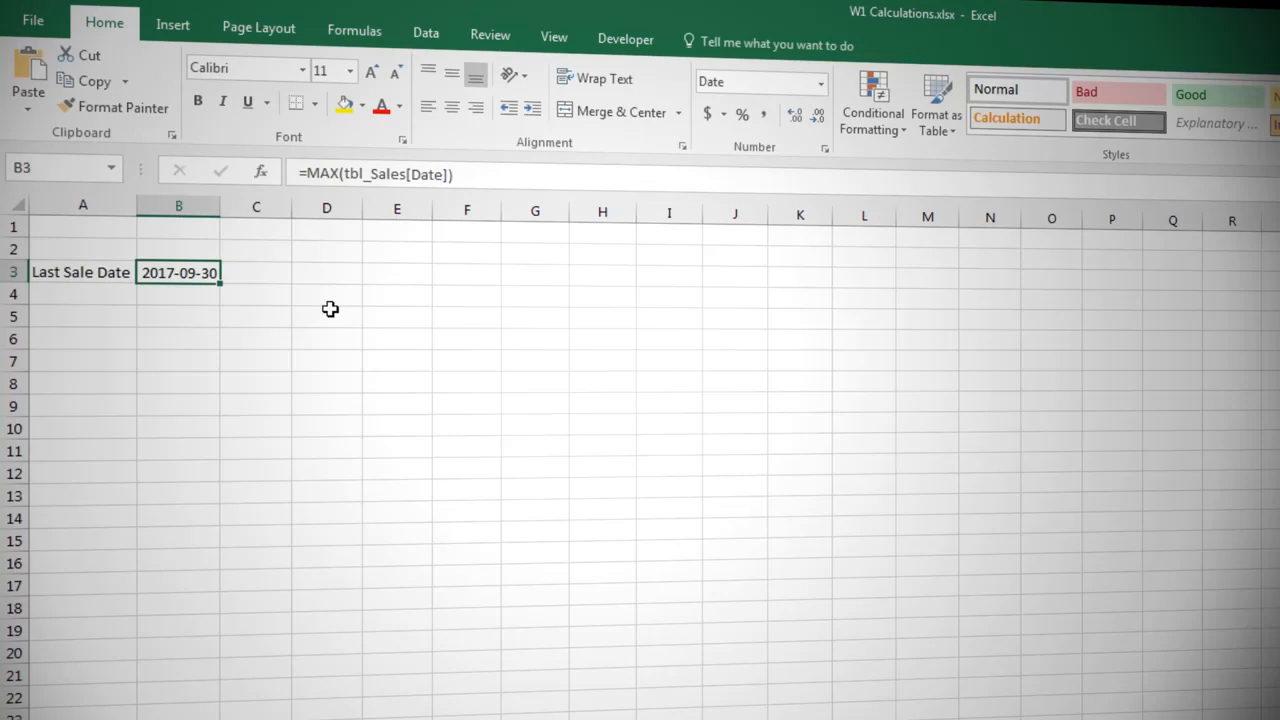
- Enter the headings Date, Month, Year, House, Unit and Townhouse across A6:F6
{"action": "left_click", "coordinate": [122, 336]}
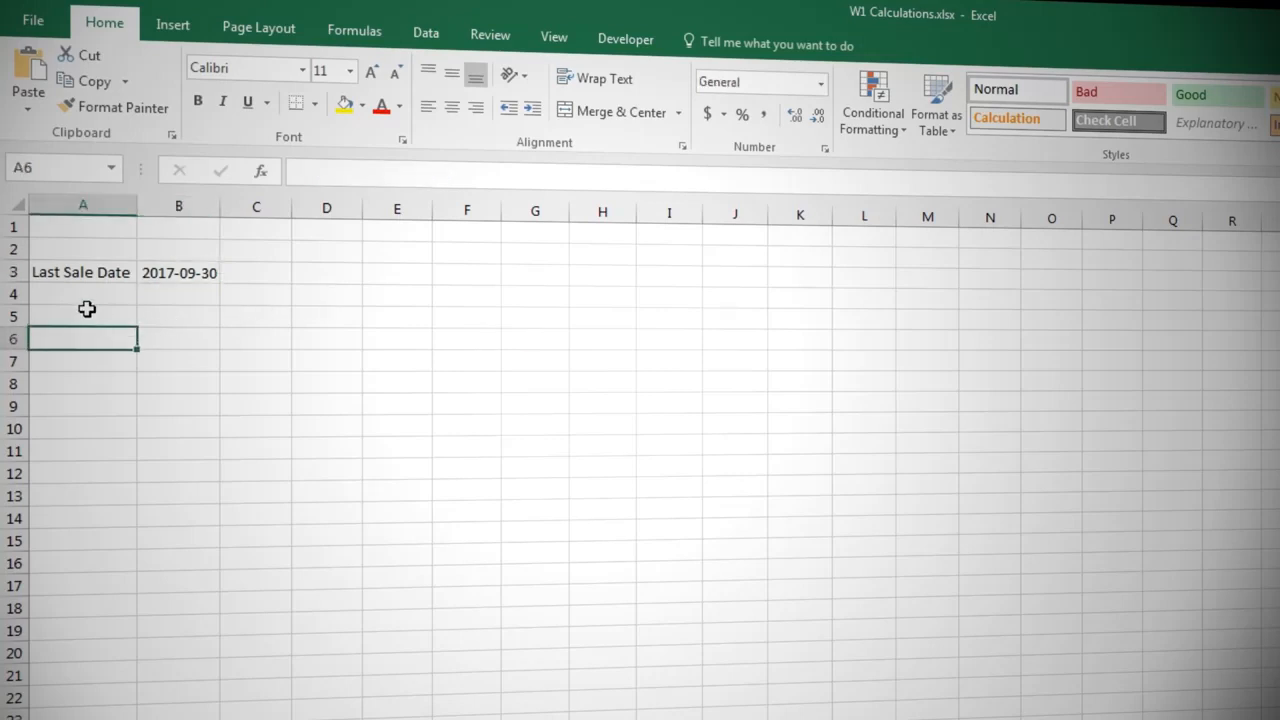
{"action": "type", "text": "Date\tMonth\tYear\tHouse\tUnit\tTownhouse"}
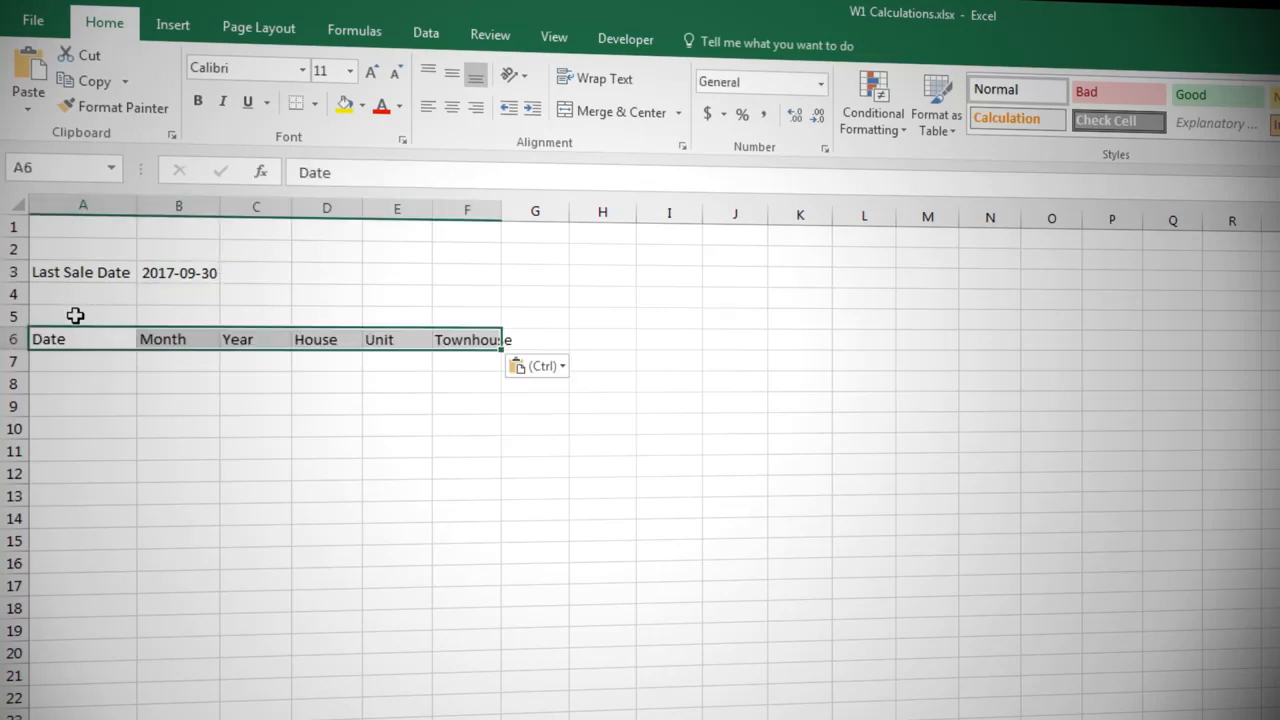
- Enter =EOMONTH(B3,-12)+1 in A7 to get the first month's start date for the twelve-month period
{"action": "left_click", "coordinate": [77, 360]}
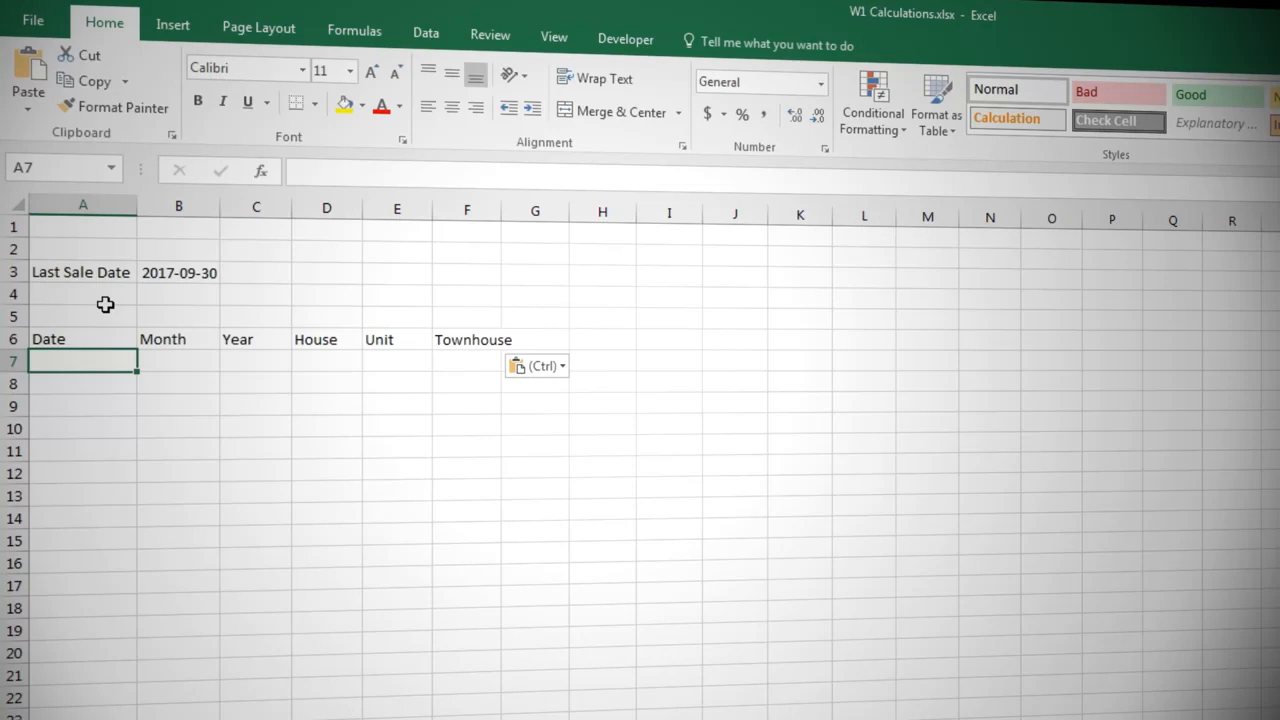
{"action": "type", "text": "=eo"}
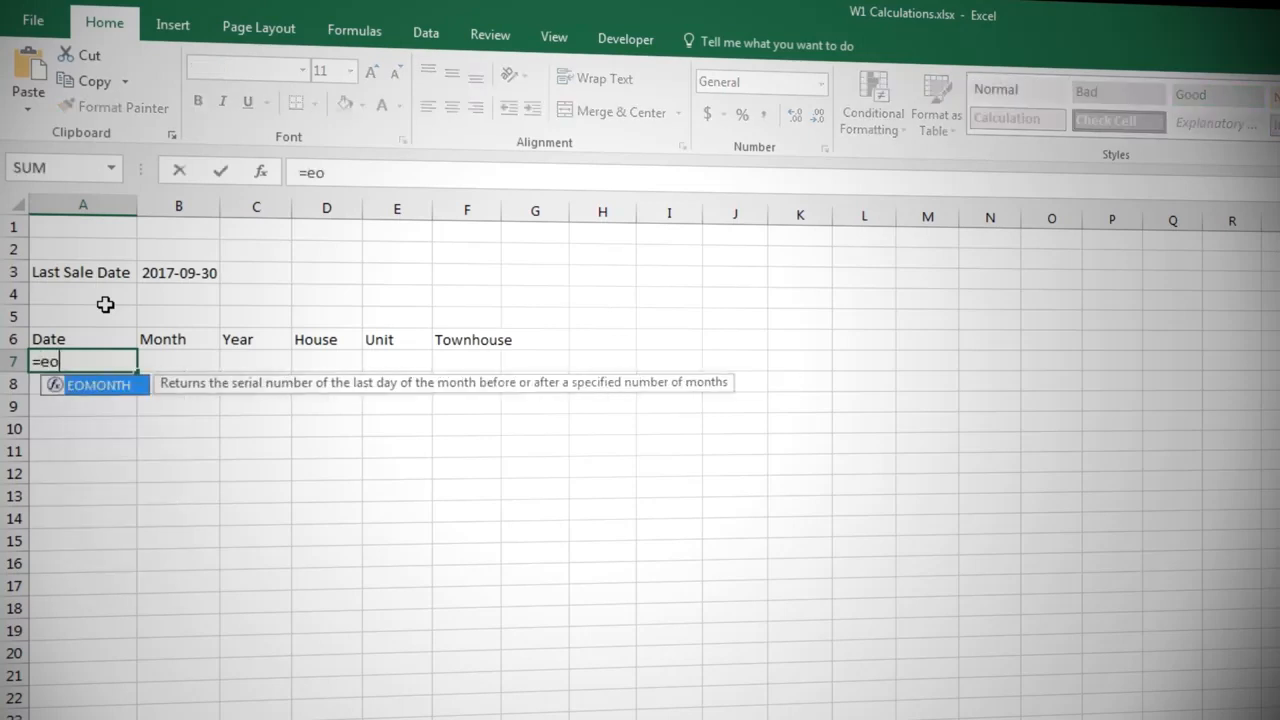
{"action": "key", "text": "Tab"}
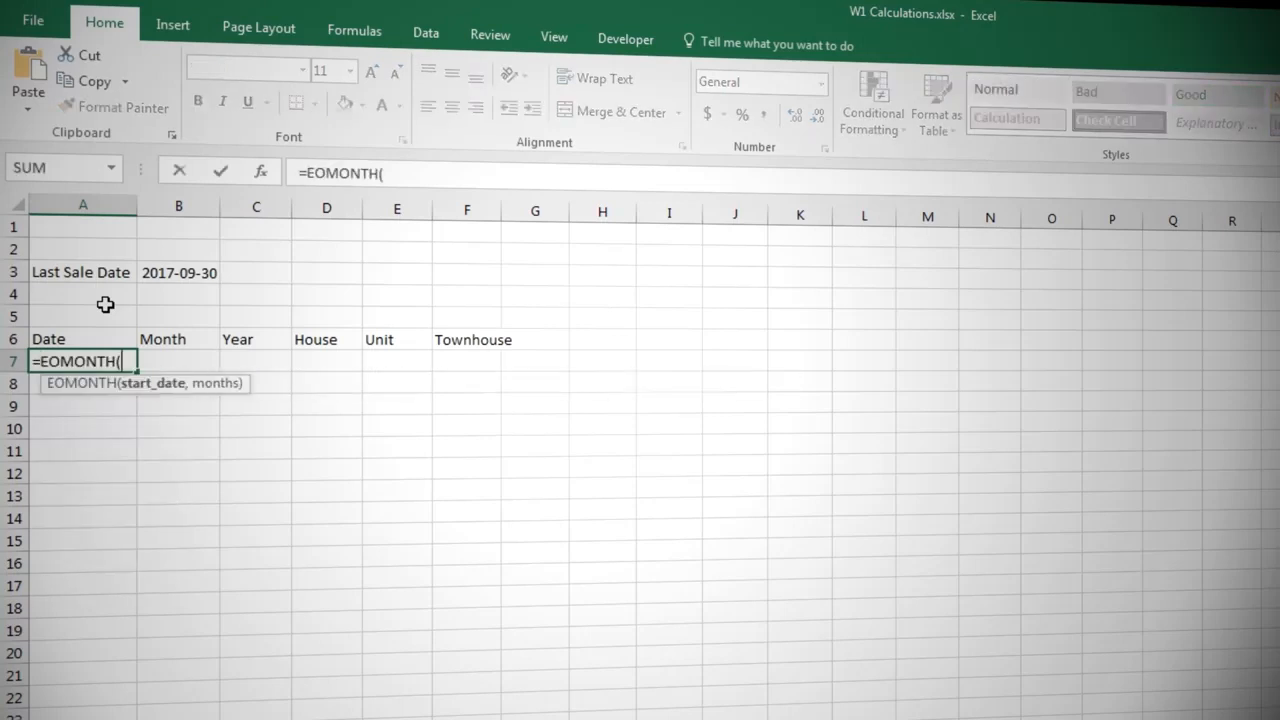
{"action": "left_click", "coordinate": [148, 277]}
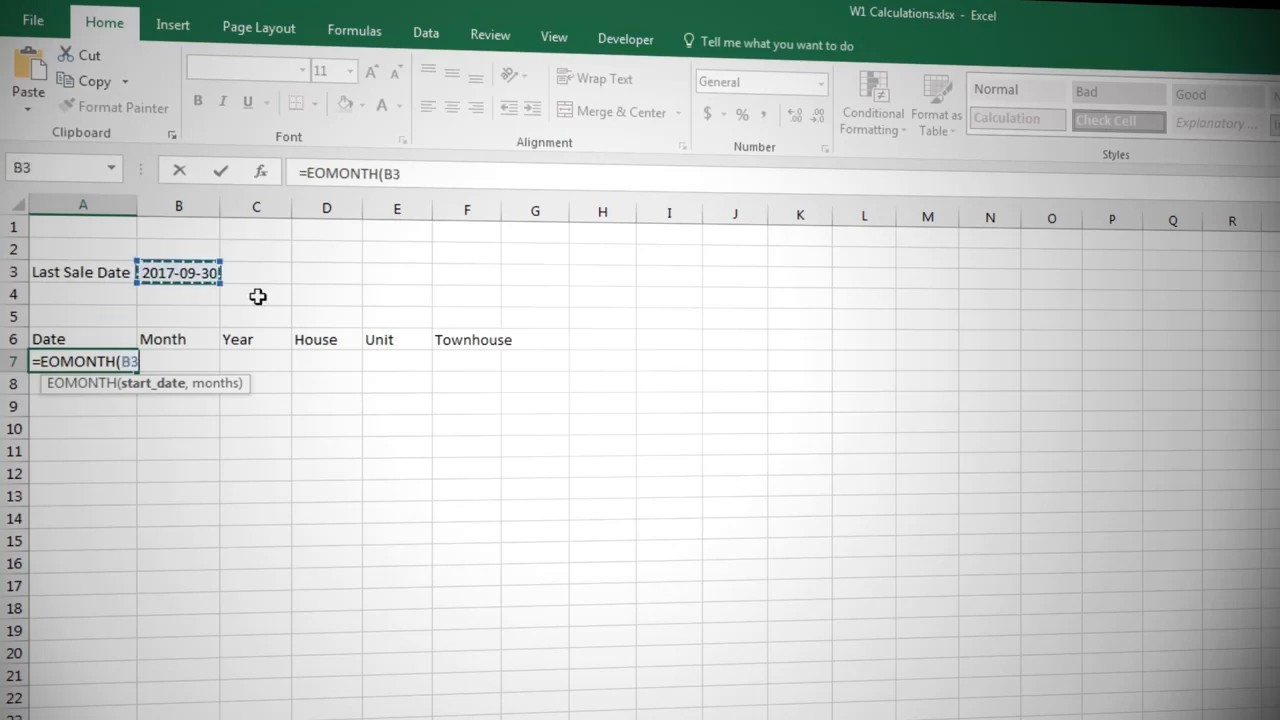
{"action": "type", "text": ",-12"}
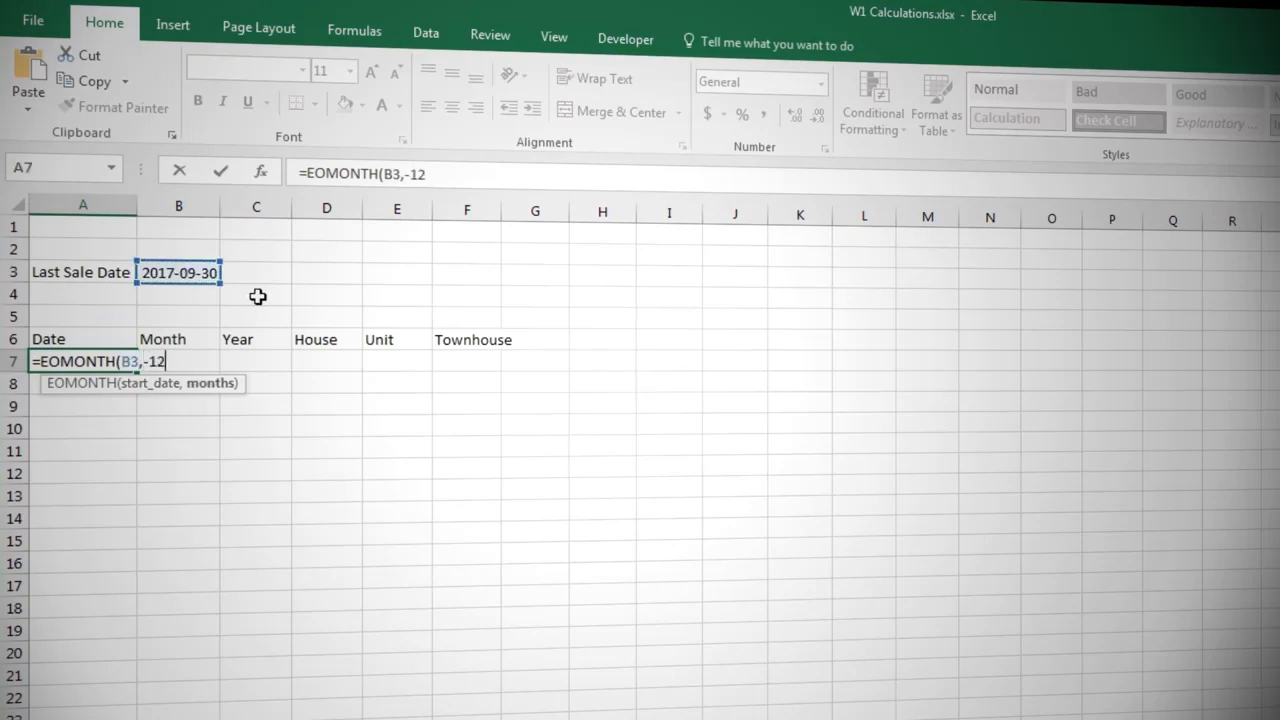
{"action": "type", "text": ")"}
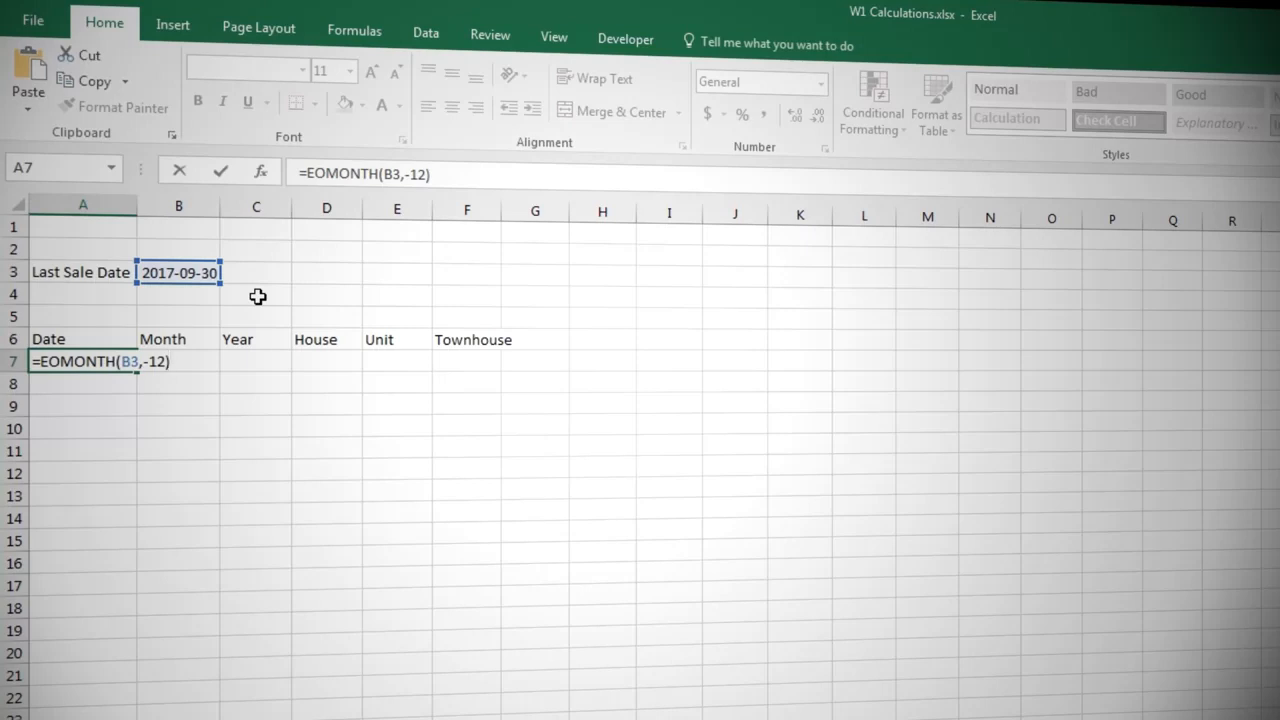
{"action": "type", "text": "+1"}
{"action": "key", "text": "Return"}
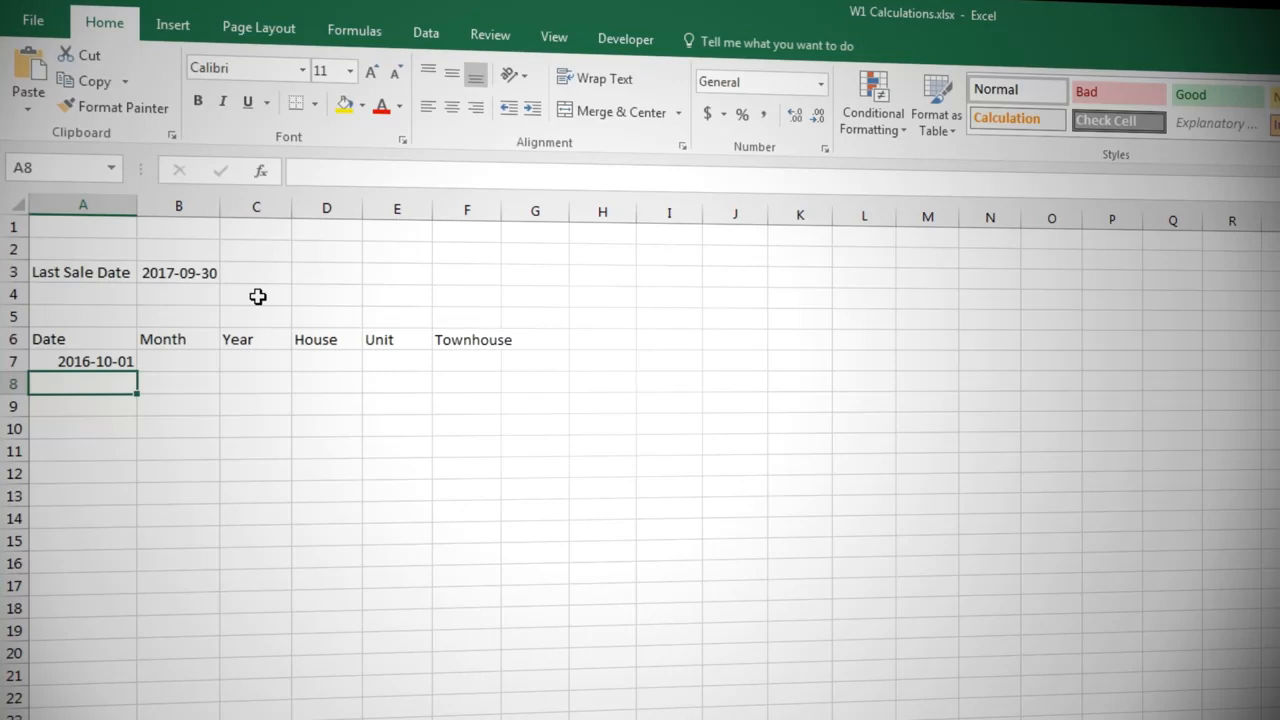
- Extract the month number from the date in A7 into B7 with the MONTH function
{"action": "left_click", "coordinate": [186, 355]}
{"action": "type", "text": "="}
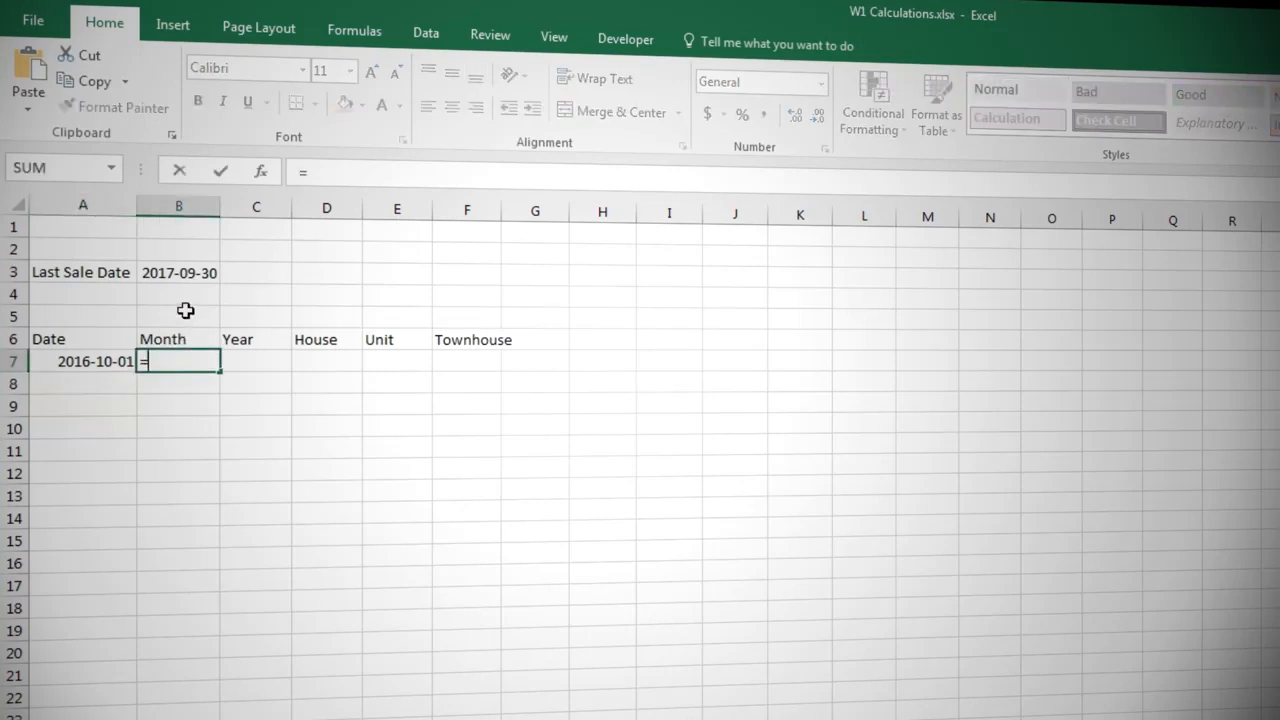
{"action": "type", "text": "mon"}
{"action": "key", "text": "Tab"}
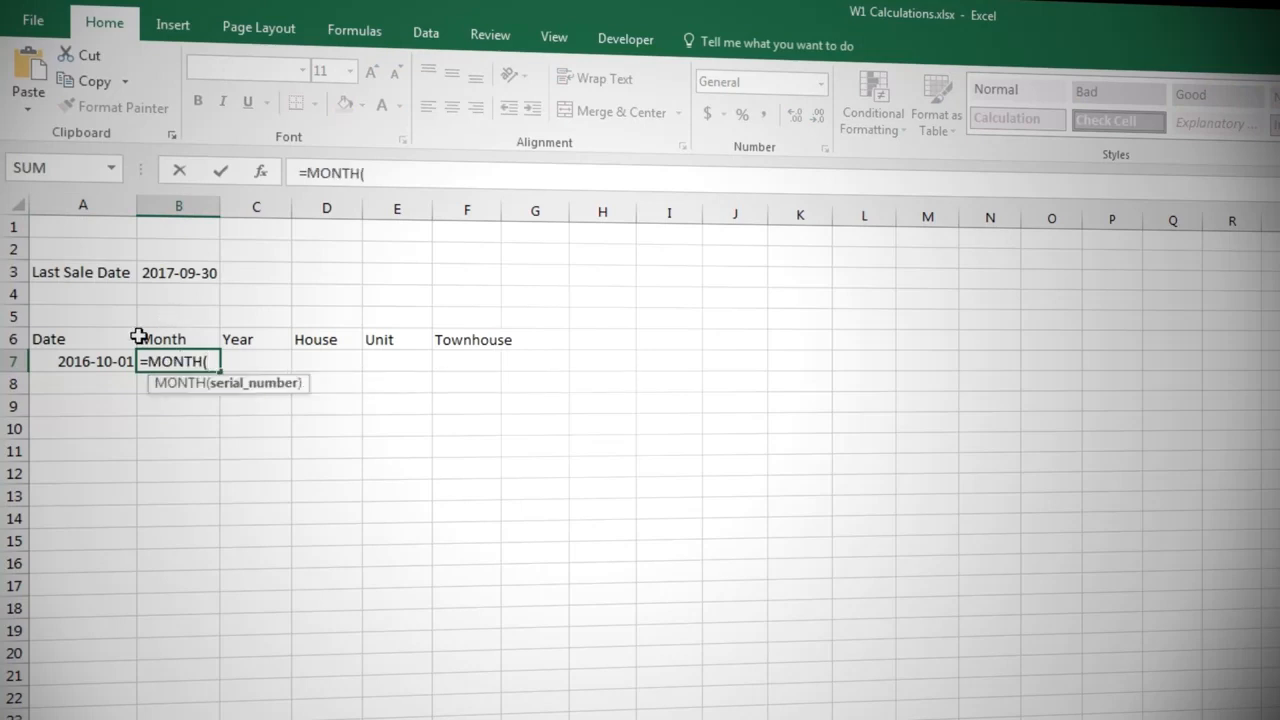
{"action": "left_click", "coordinate": [100, 357]}
{"action": "key", "text": "Tab"}
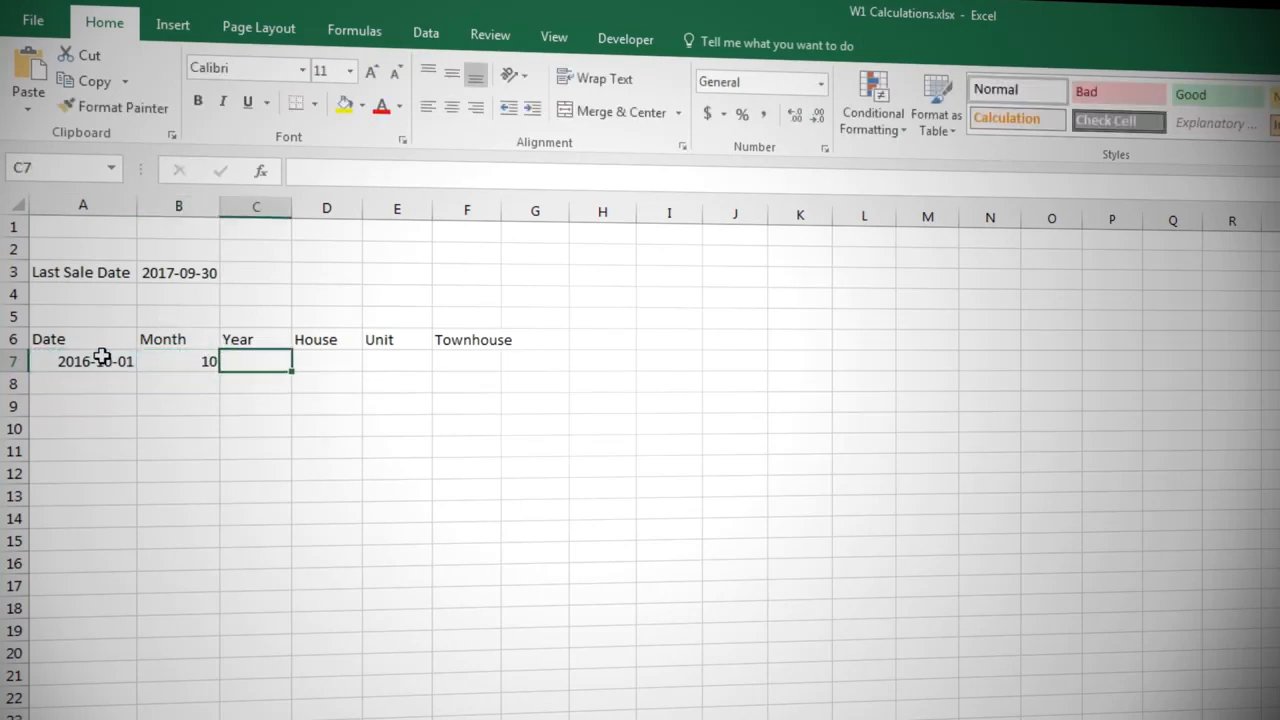
- Extract the year from the date in A7 into C7 with the YEAR function
{"action": "type", "text": "=yea"}
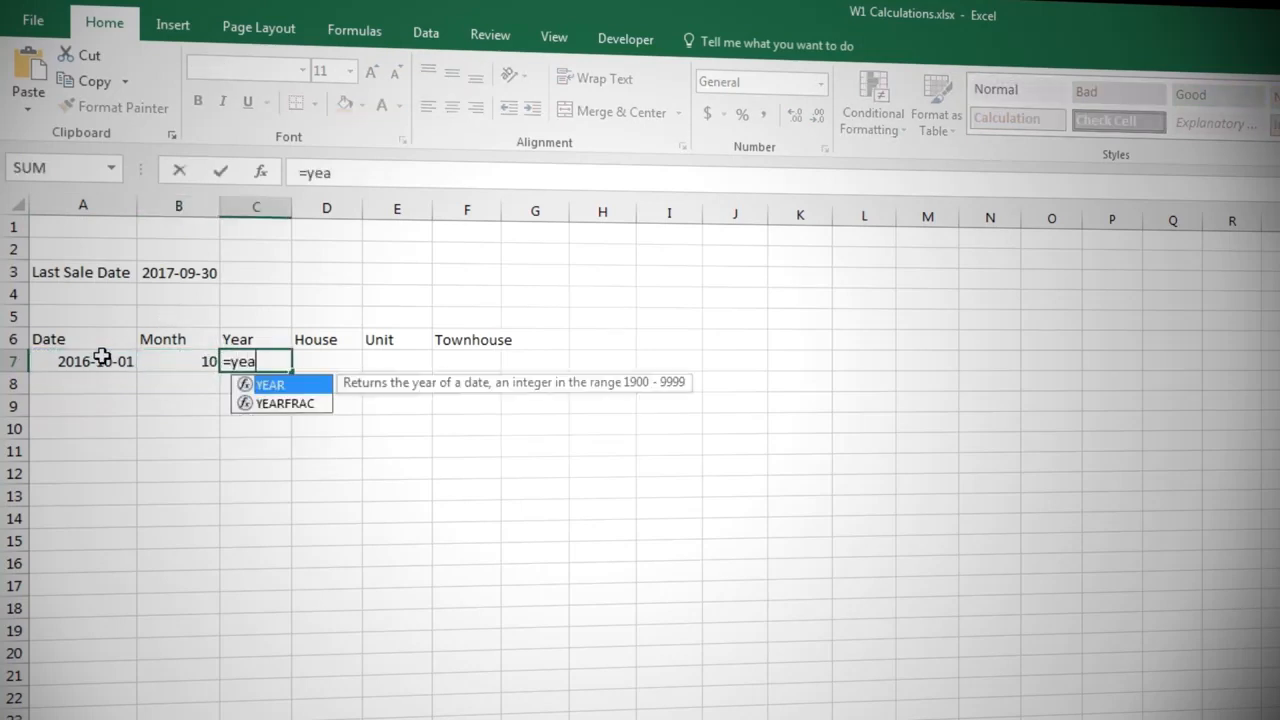
{"action": "key", "text": "Tab"}
{"action": "left_click", "coordinate": [97, 355]}
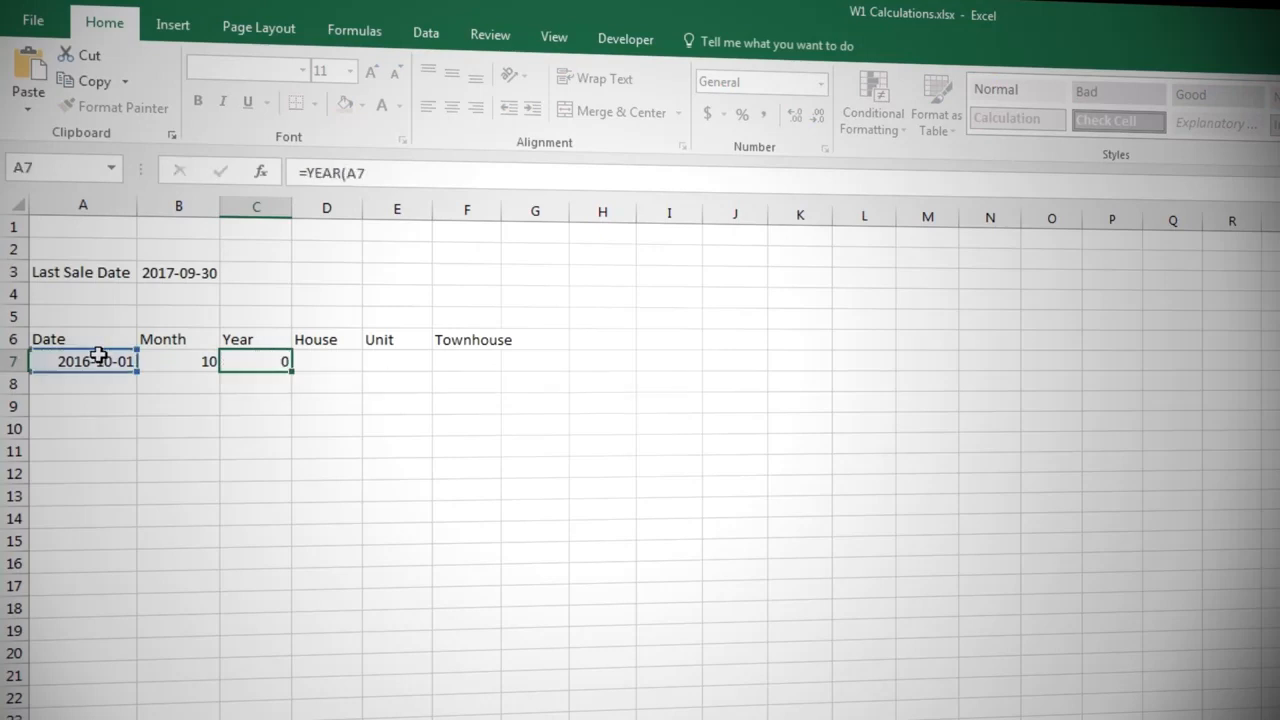
{"action": "key", "text": "Tab"}
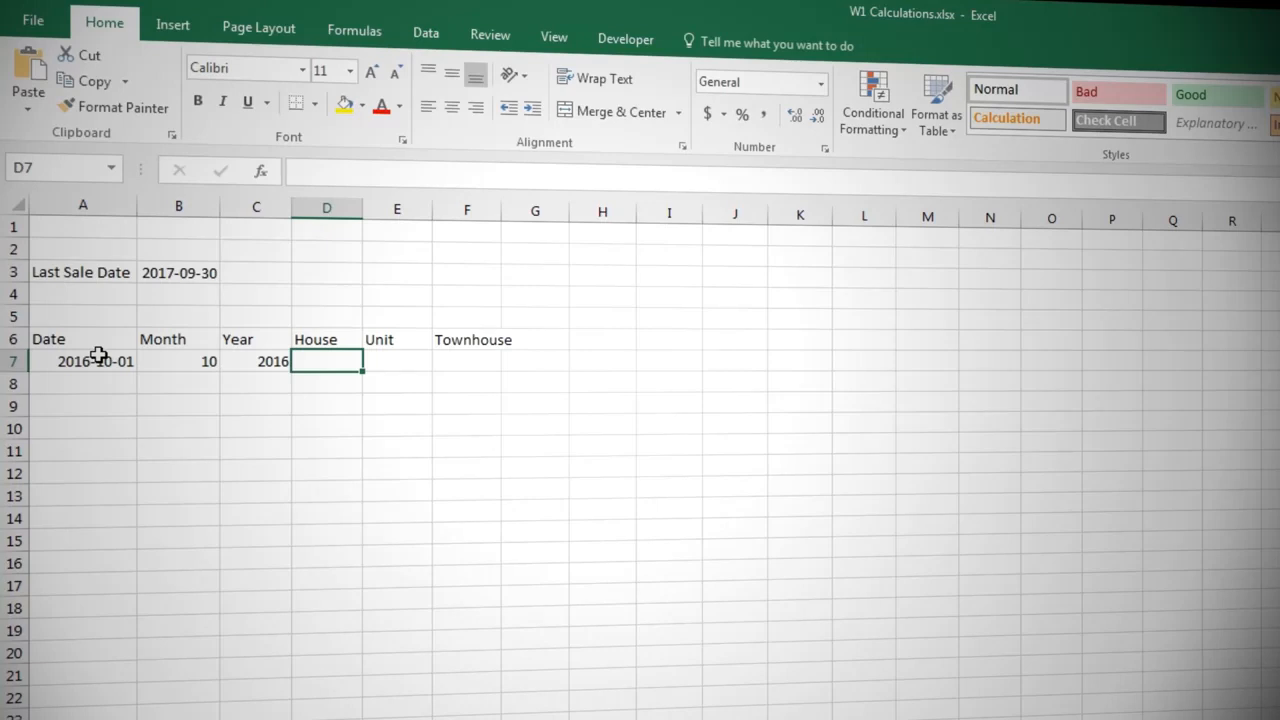
- Start an AVERAGEIFS formula in D7 with tbl_Sales[Price] from the Data sheet as the average range
{"action": "type", "text": "=aver"}
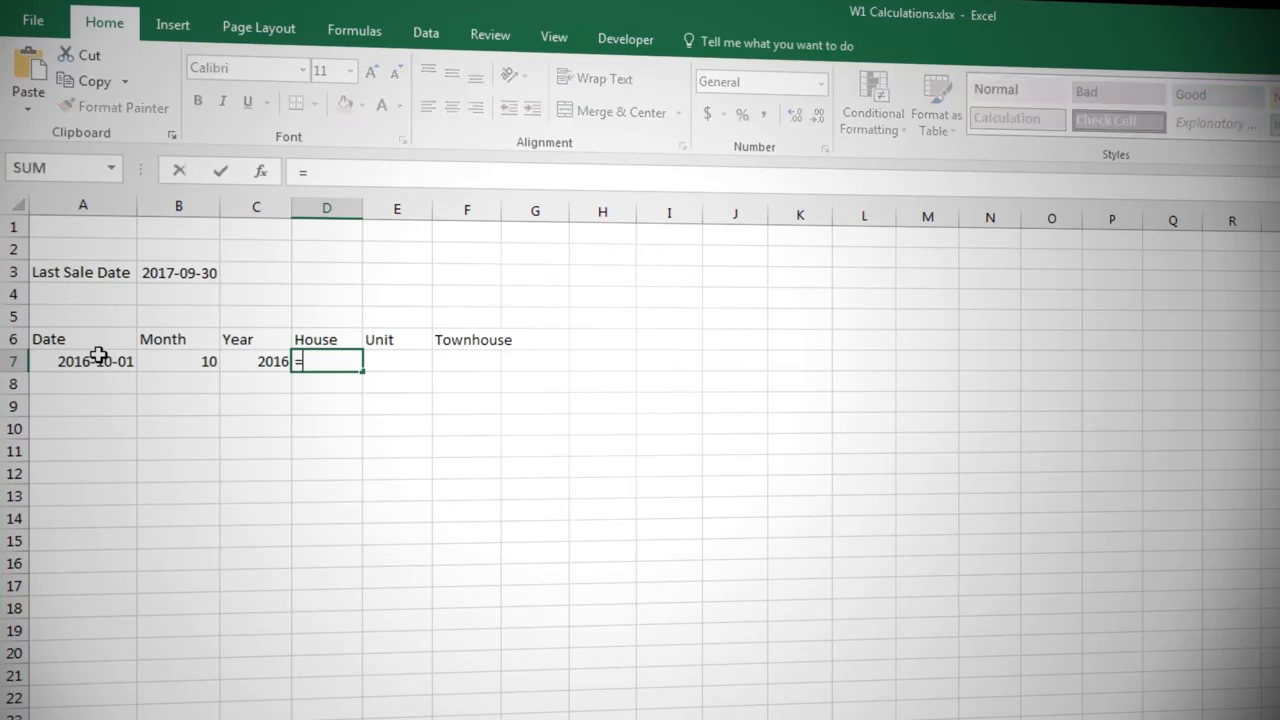
{"action": "key", "text": "Down"}
{"action": "key", "text": "Down"}
{"action": "key", "text": "Down"}
{"action": "key", "text": "Tab"}
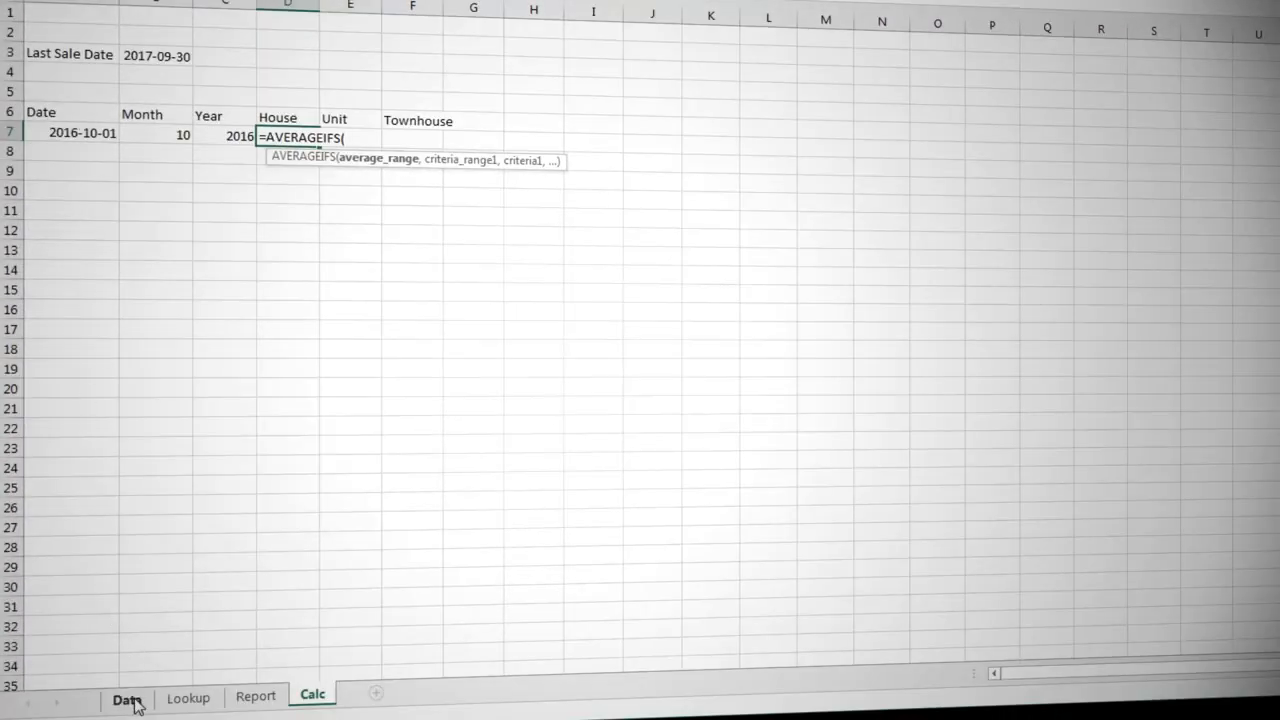
{"action": "left_click", "coordinate": [129, 701]}
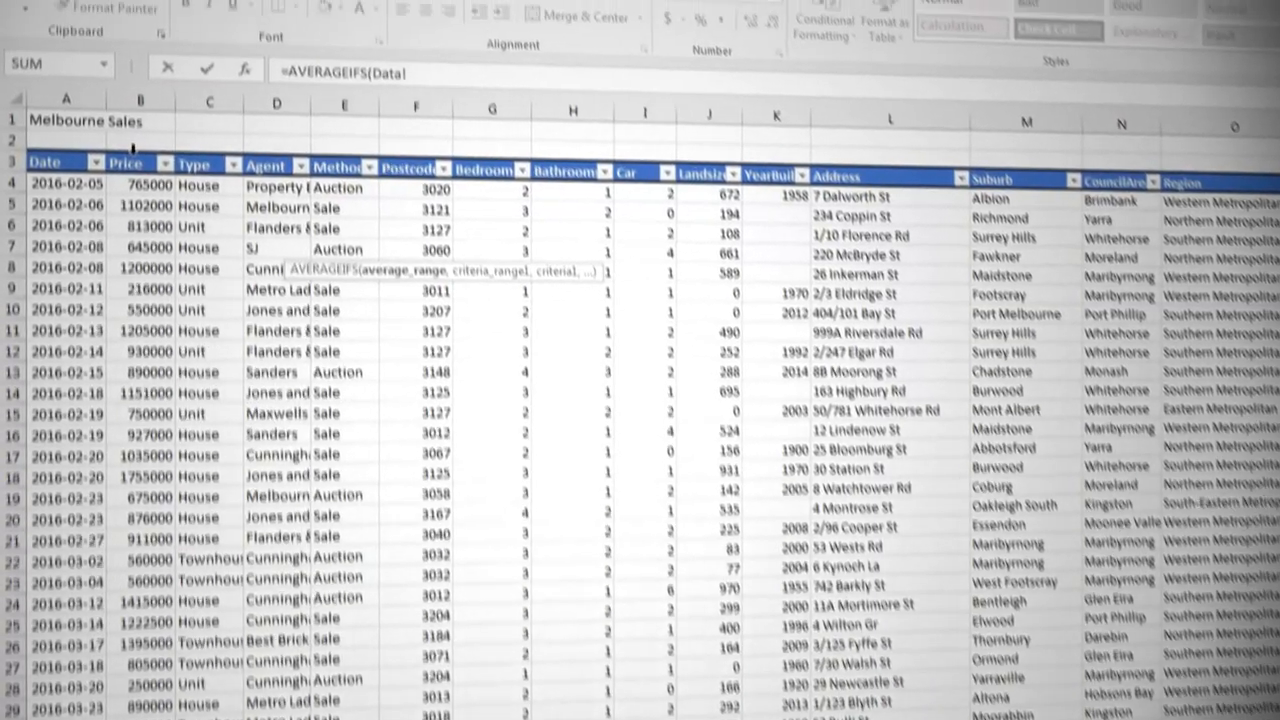
{"action": "left_click", "coordinate": [124, 48]}
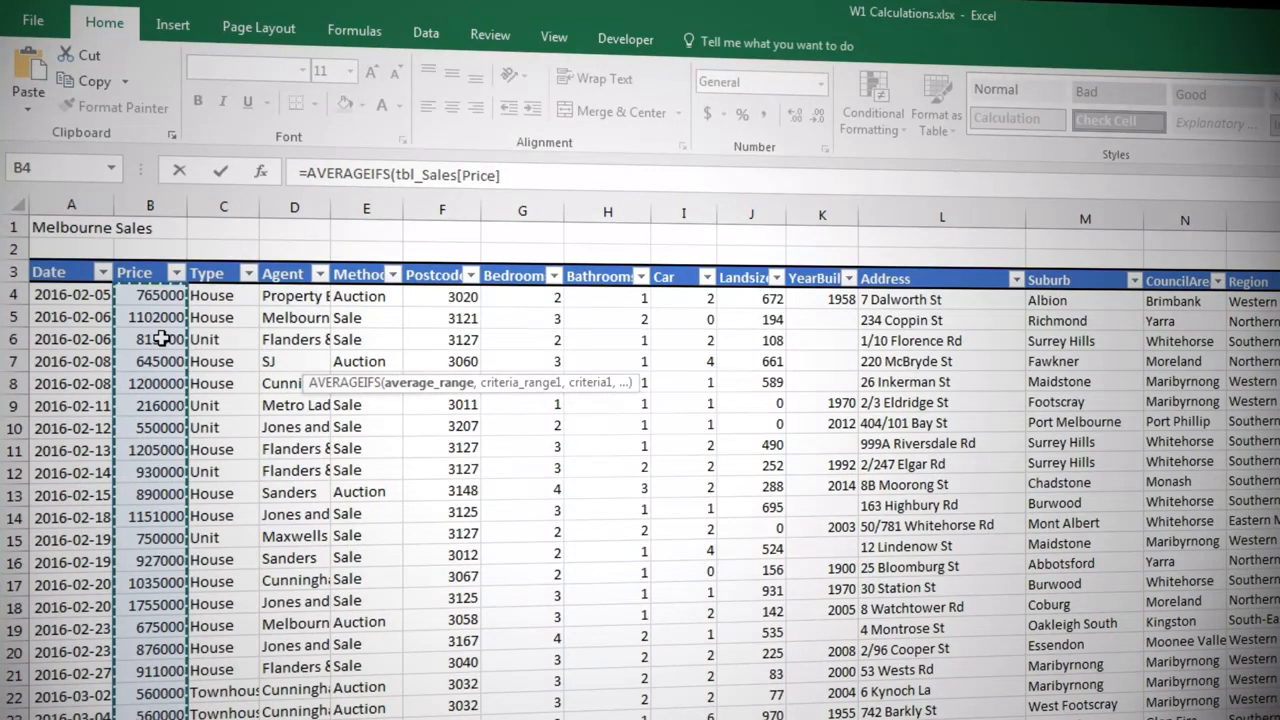
{"action": "type", "text": ","}
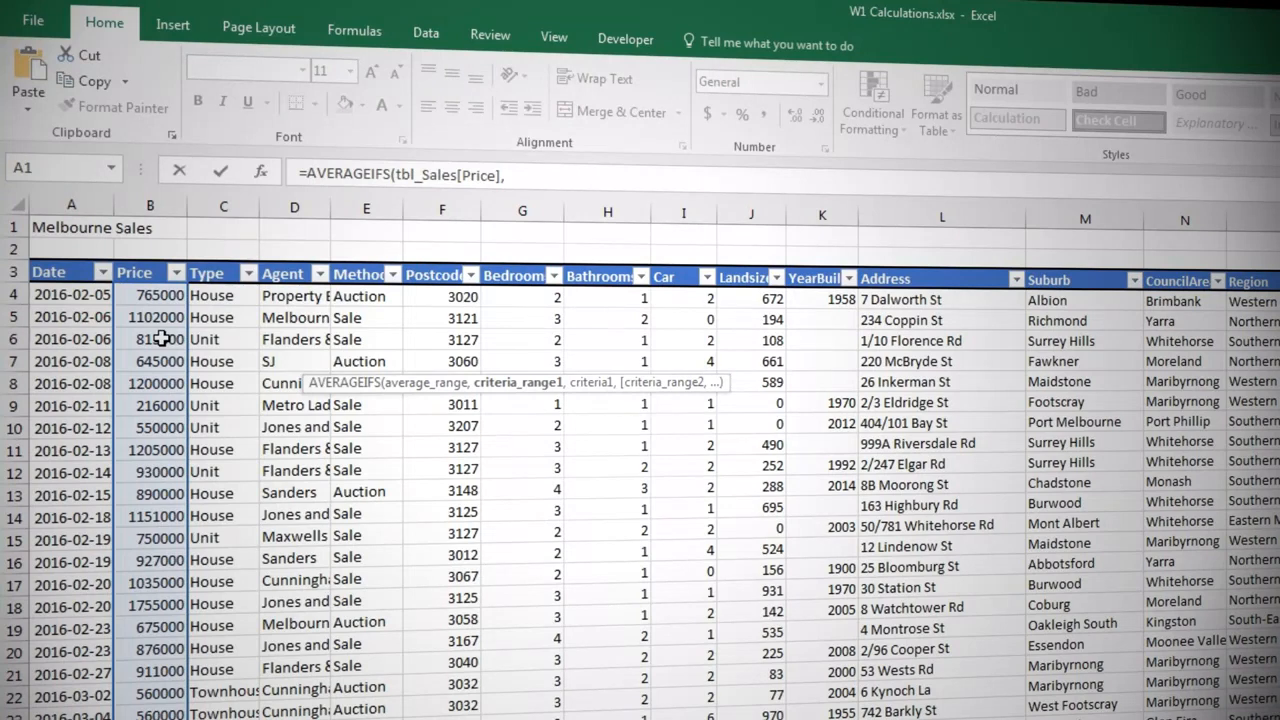
- Add the first AVERAGEIFS criterion, matching tbl_Sales[Type] to the House heading with the row-locked reference Calc!D$6
{"action": "left_click", "coordinate": [216, 265]}
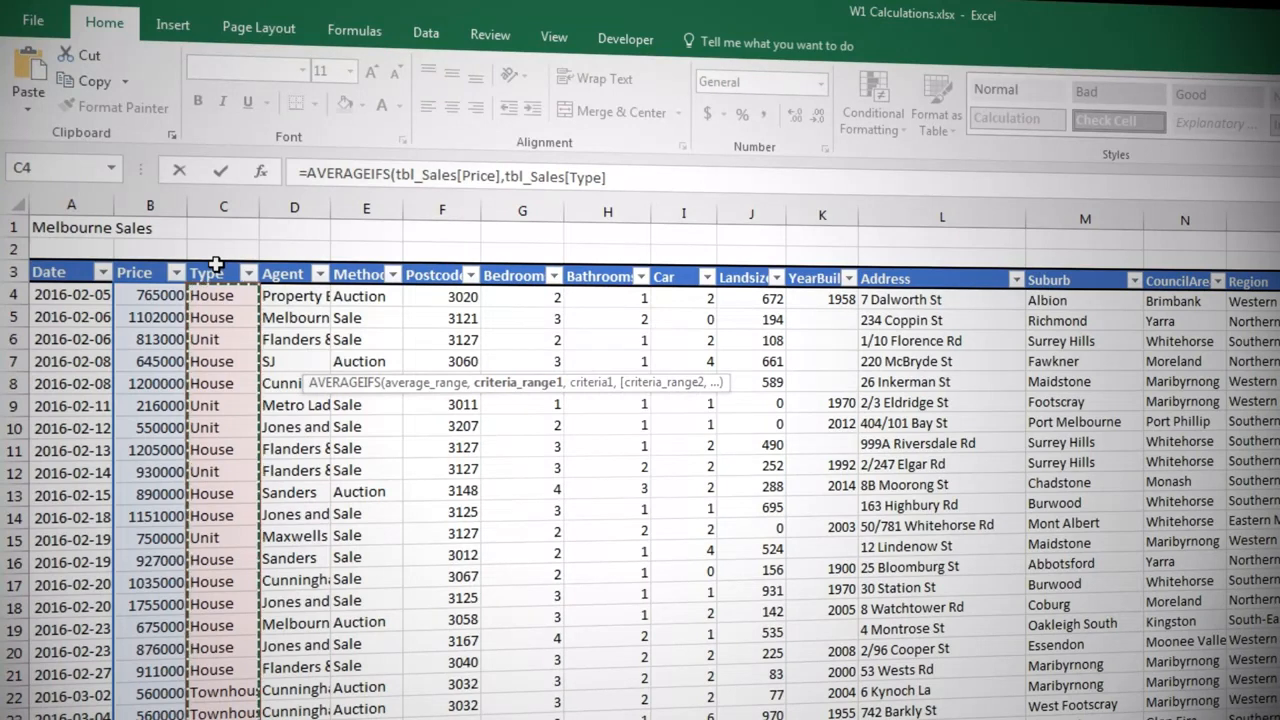
{"action": "type", "text": ","}
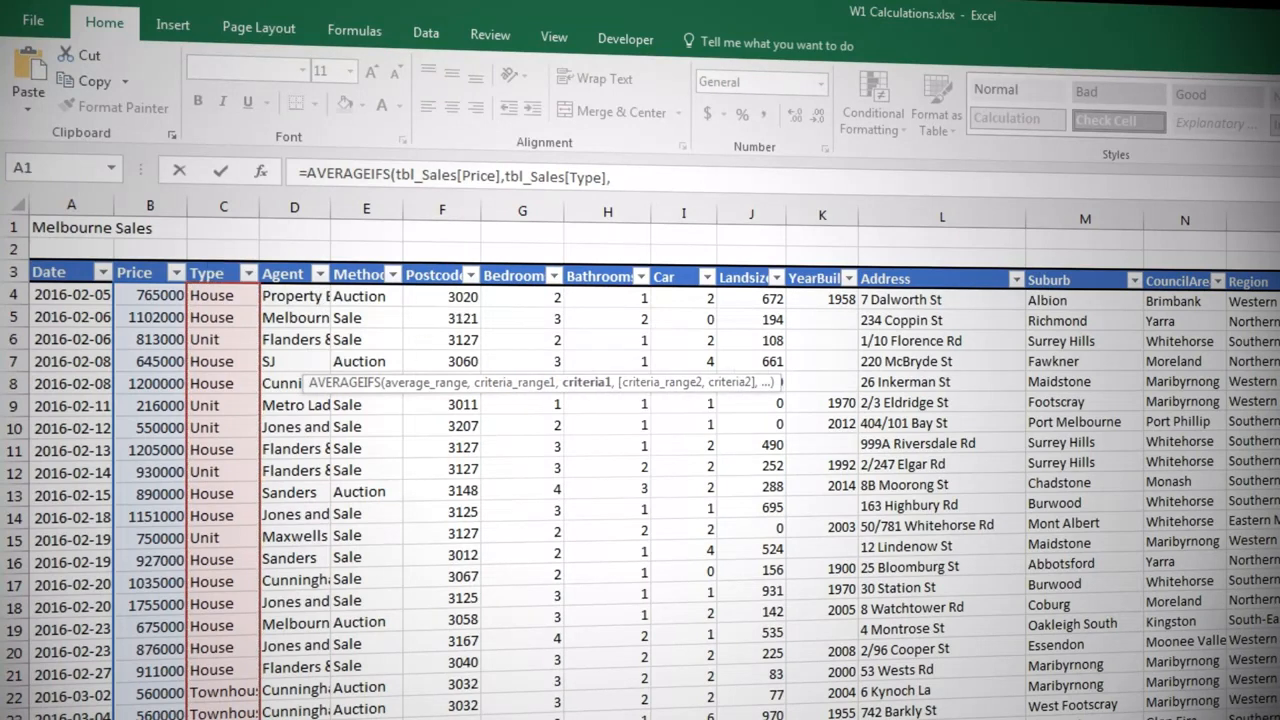
{"action": "left_click", "coordinate": [350, 717]}
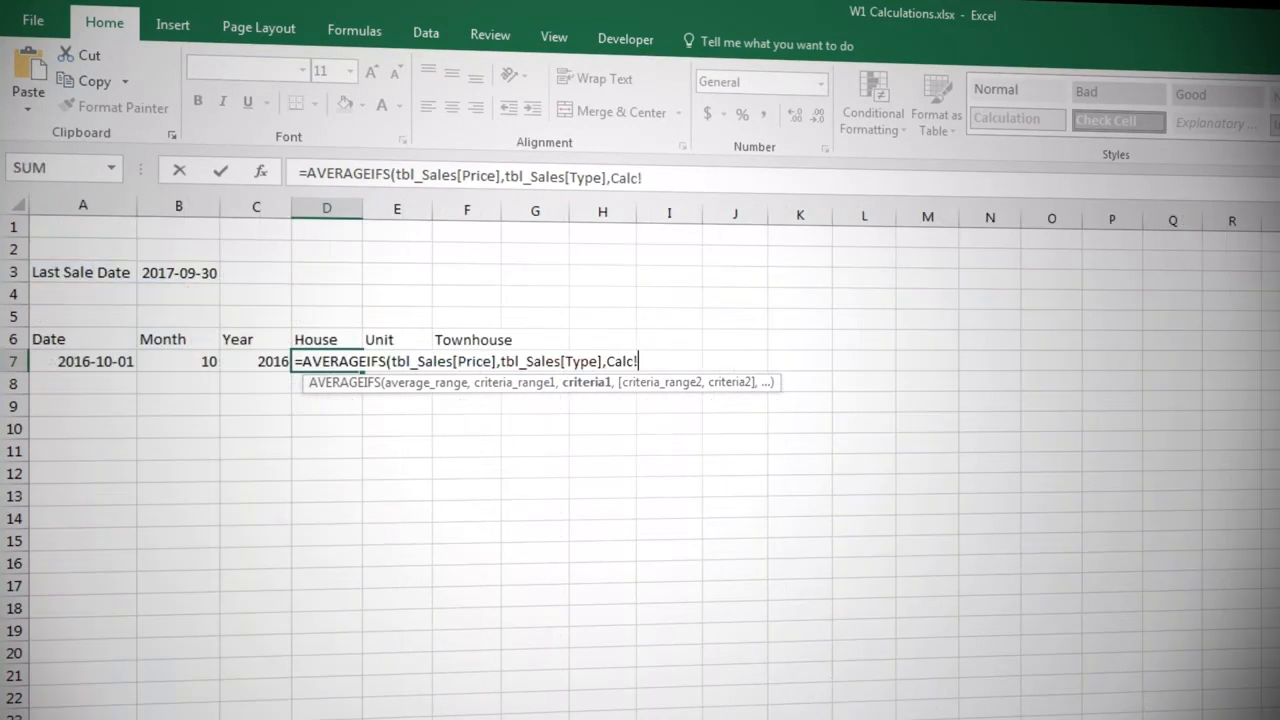
{"action": "left_click", "coordinate": [312, 336]}
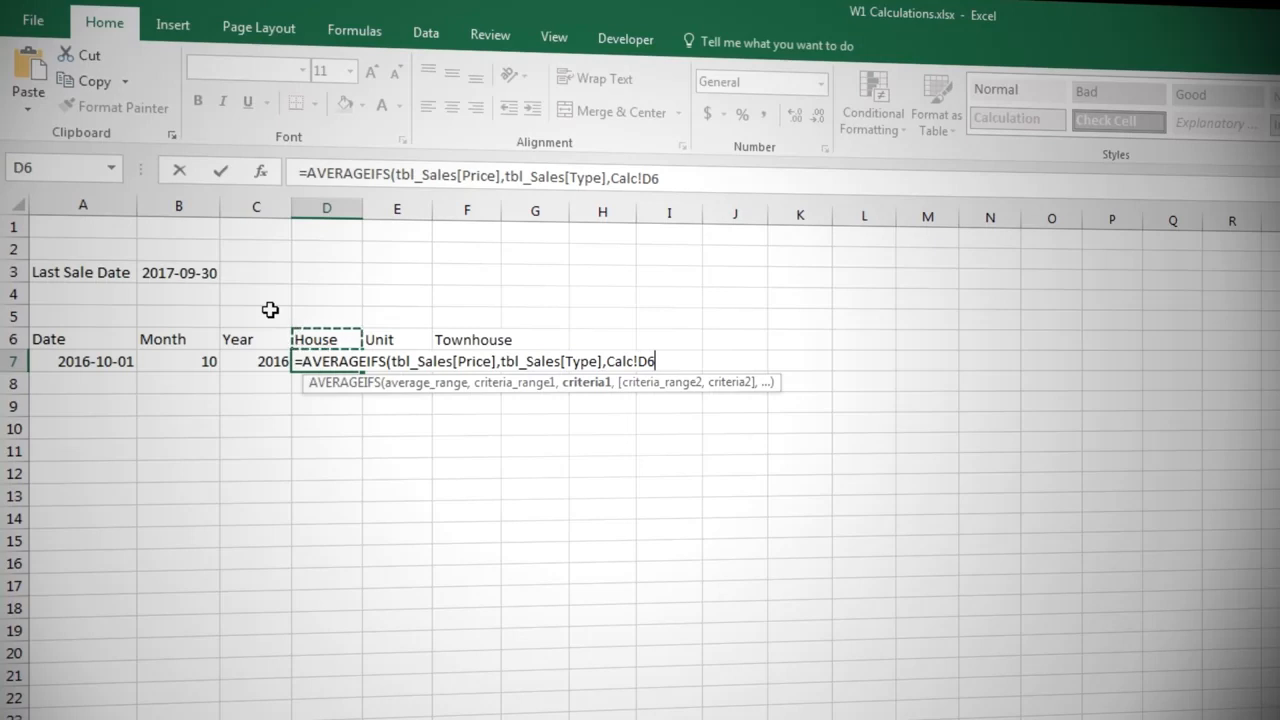
{"action": "key", "text": "F4"}
{"action": "key", "text": "F4"}
{"action": "type", "text": ","}
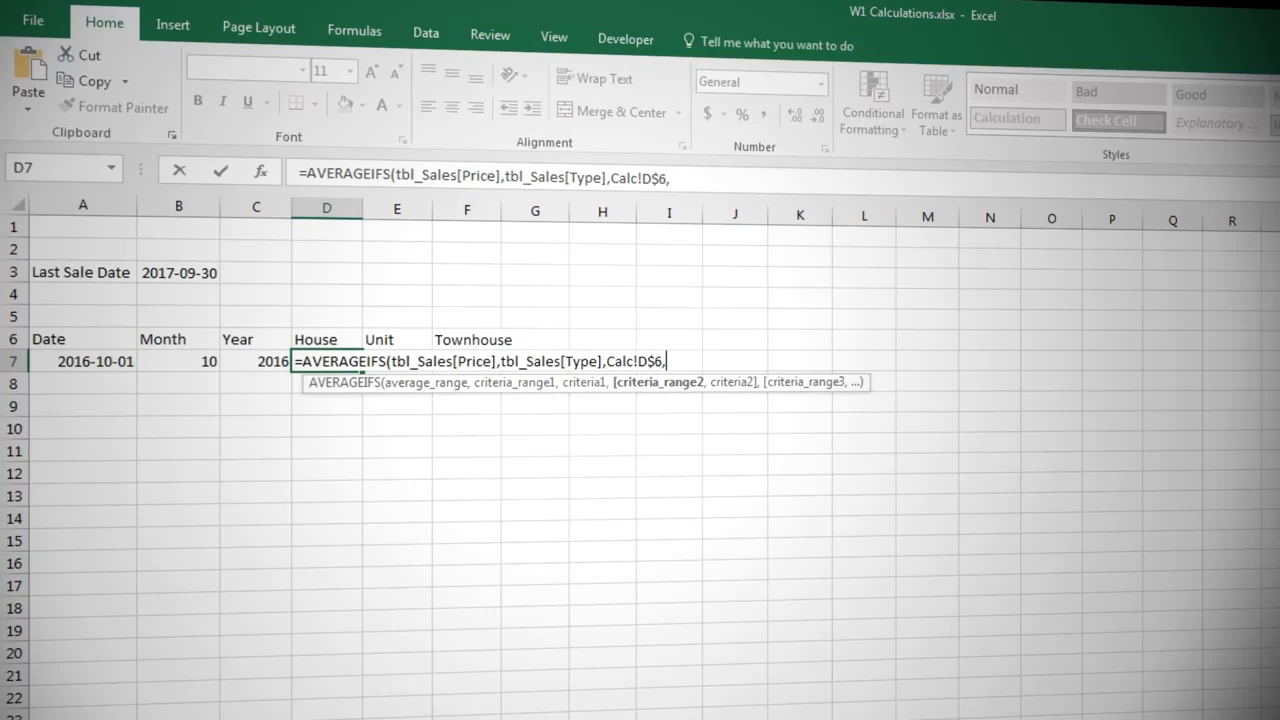
- Add the second AVERAGEIFS criterion, matching tbl_Sales[Year] to the year in C7 with the column-locked reference Calc!$C7
{"action": "left_click", "coordinate": [112, 703]}
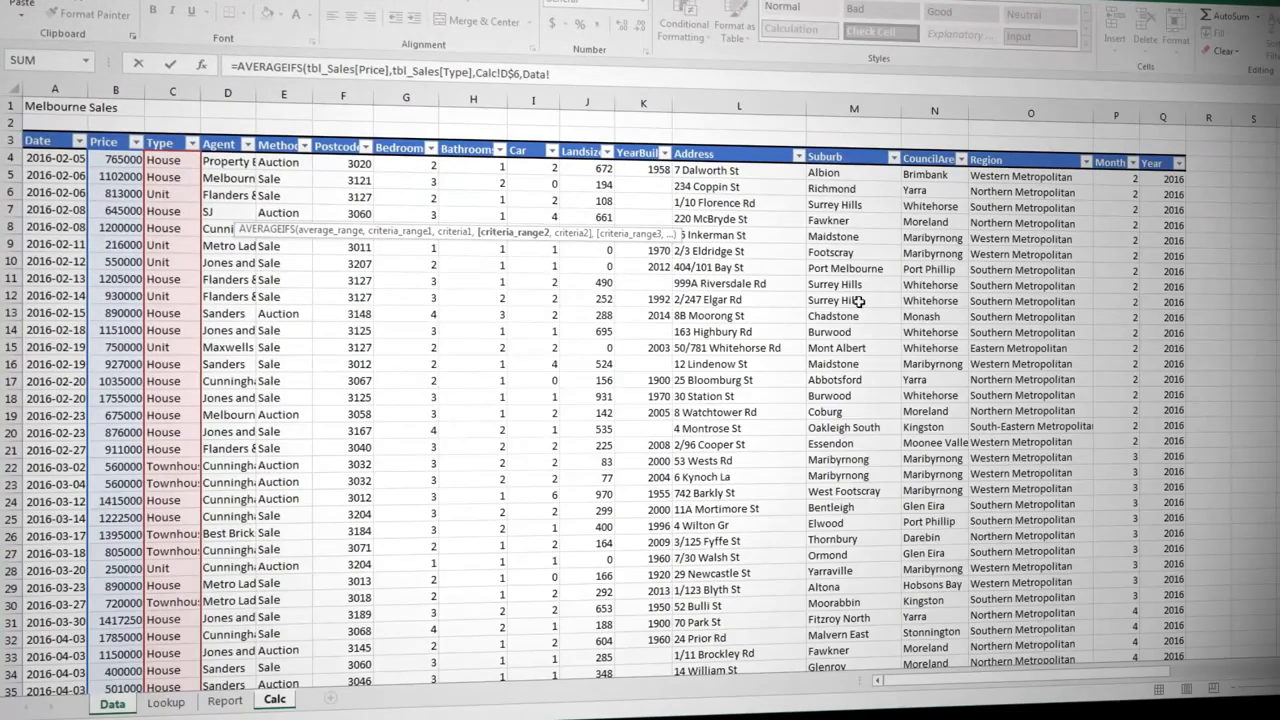
{"action": "left_click", "coordinate": [1156, 172]}
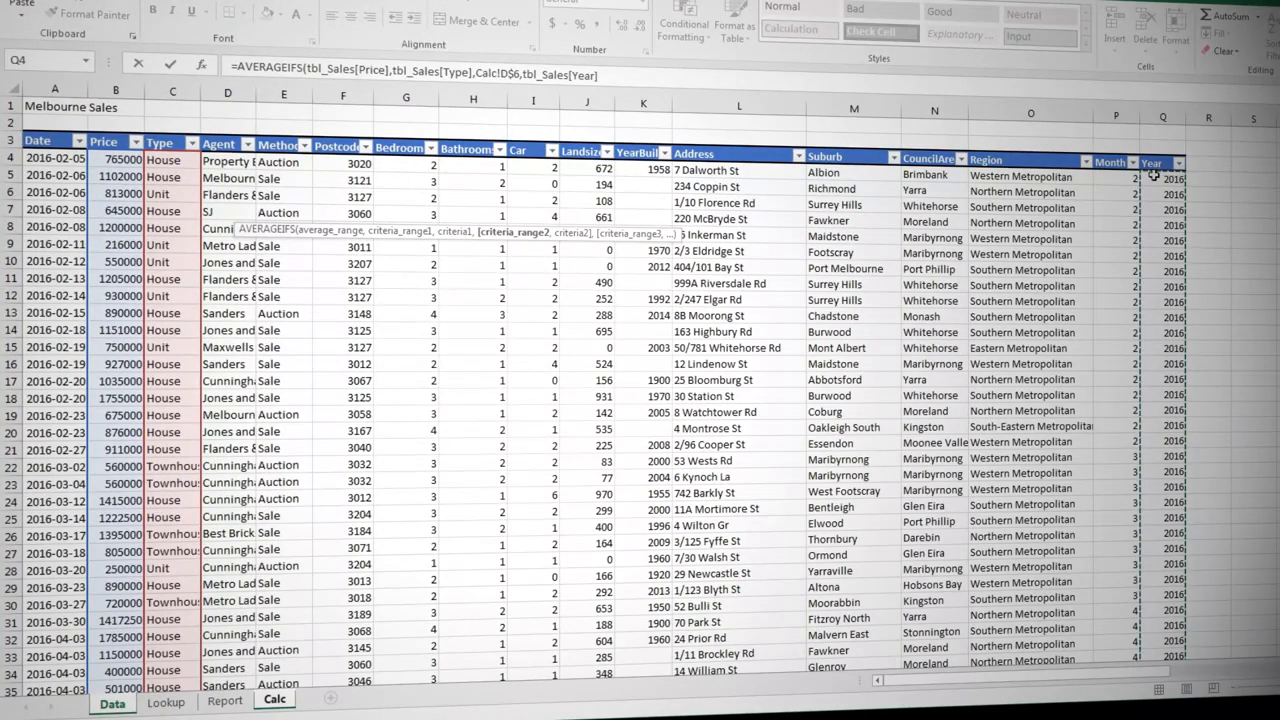
{"action": "type", "text": ","}
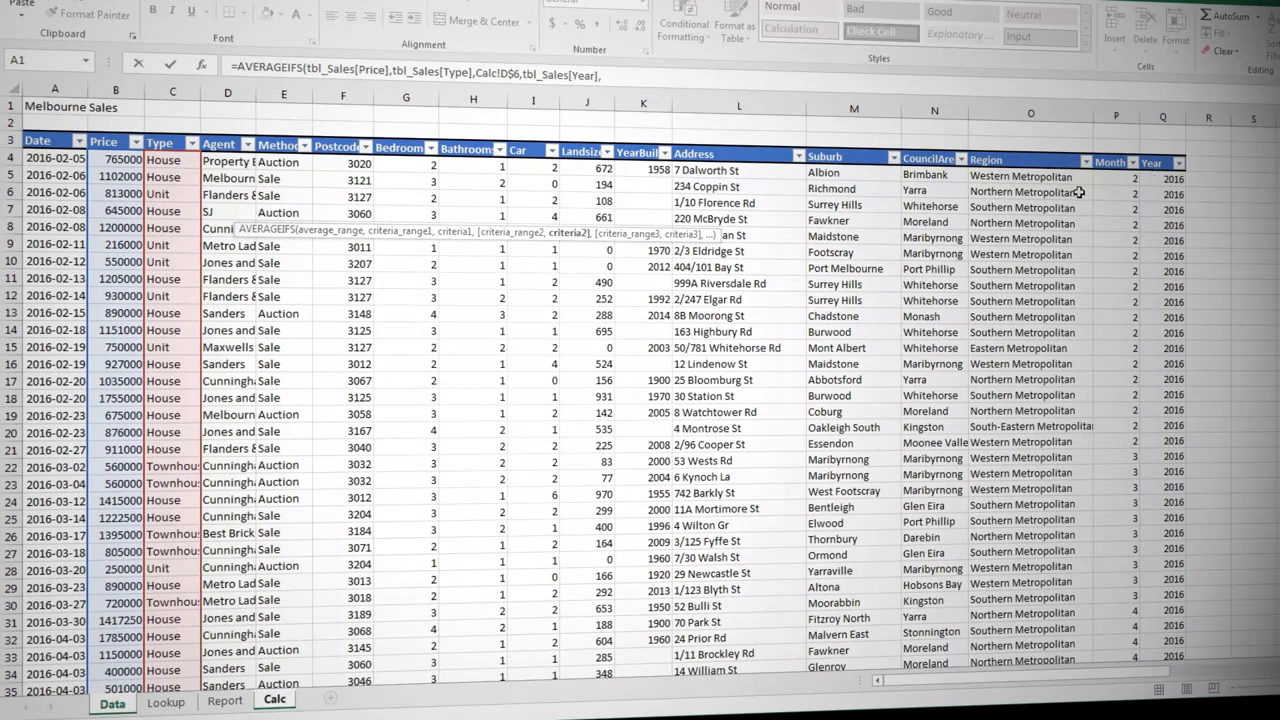
{"action": "left_click", "coordinate": [276, 699]}
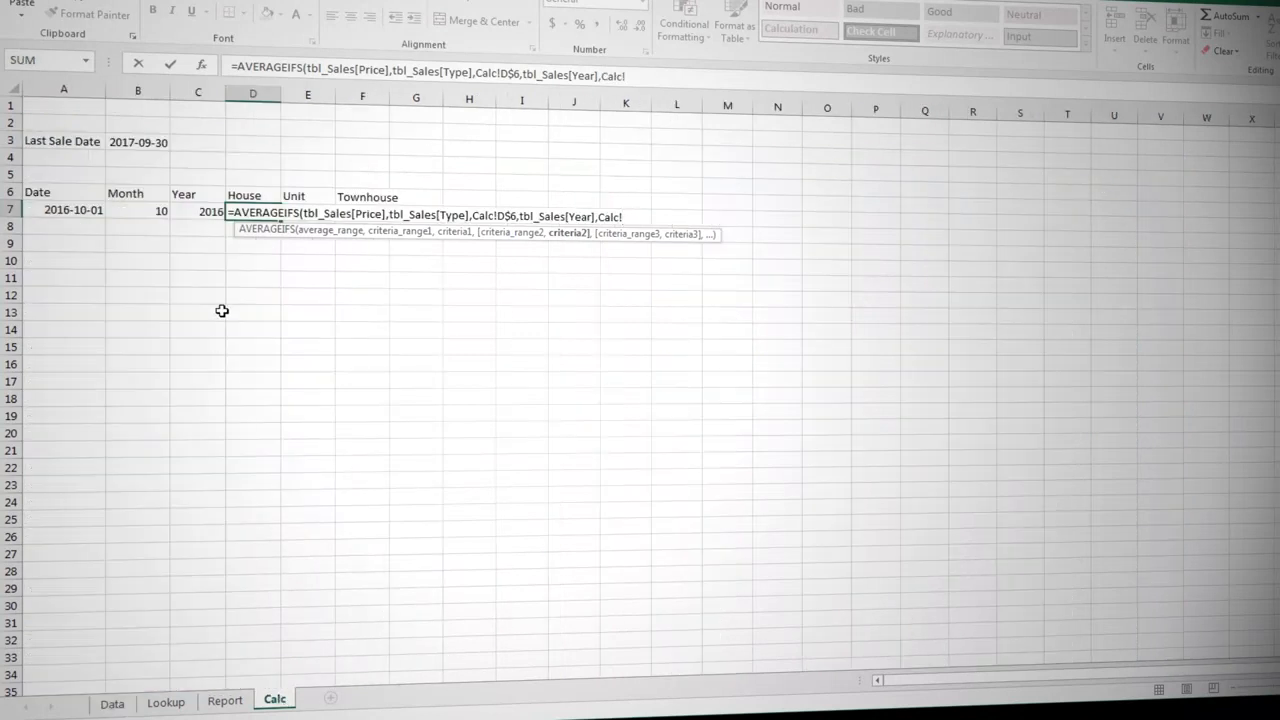
{"action": "left_click", "coordinate": [194, 209]}
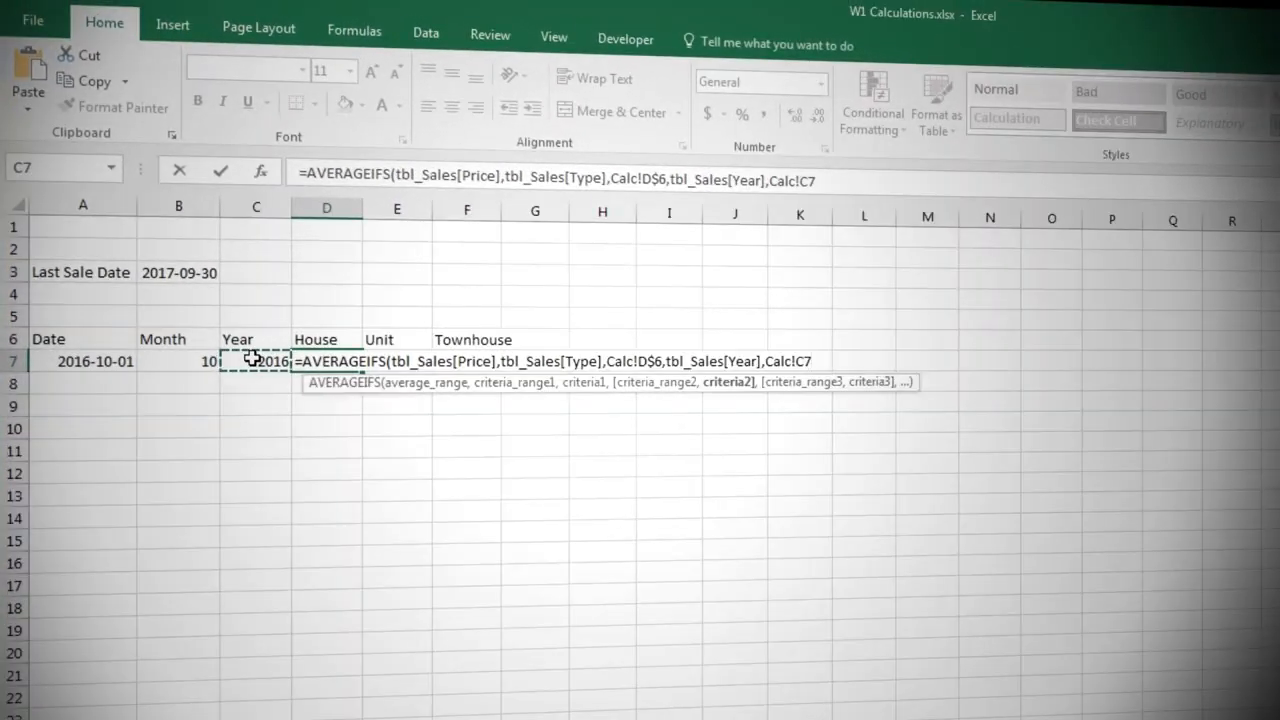
{"action": "key", "text": "F4"}
{"action": "key", "text": "F4"}
{"action": "key", "text": "F4"}
{"action": "type", "text": ","}
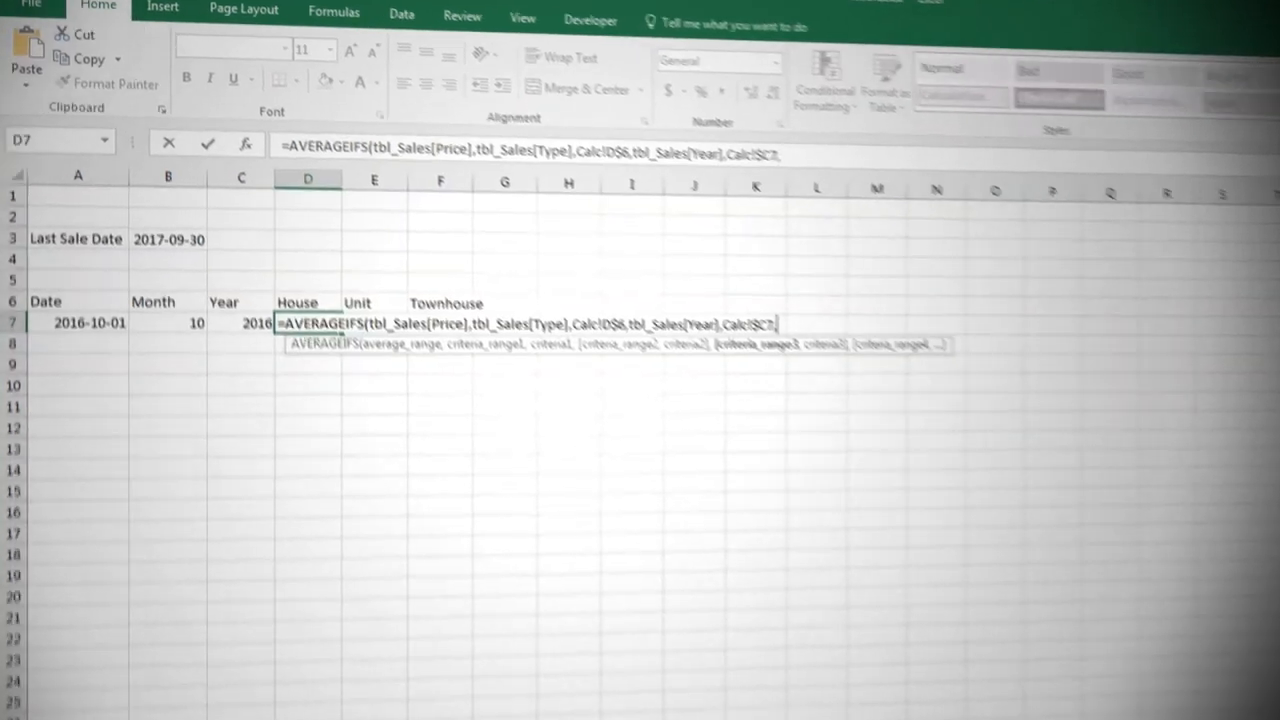
- Add the third AVERAGEIFS criterion, matching tbl_Sales[Month] to the column-locked reference Calc!$B7, and complete the formula in D7
{"action": "left_click", "coordinate": [114, 697]}
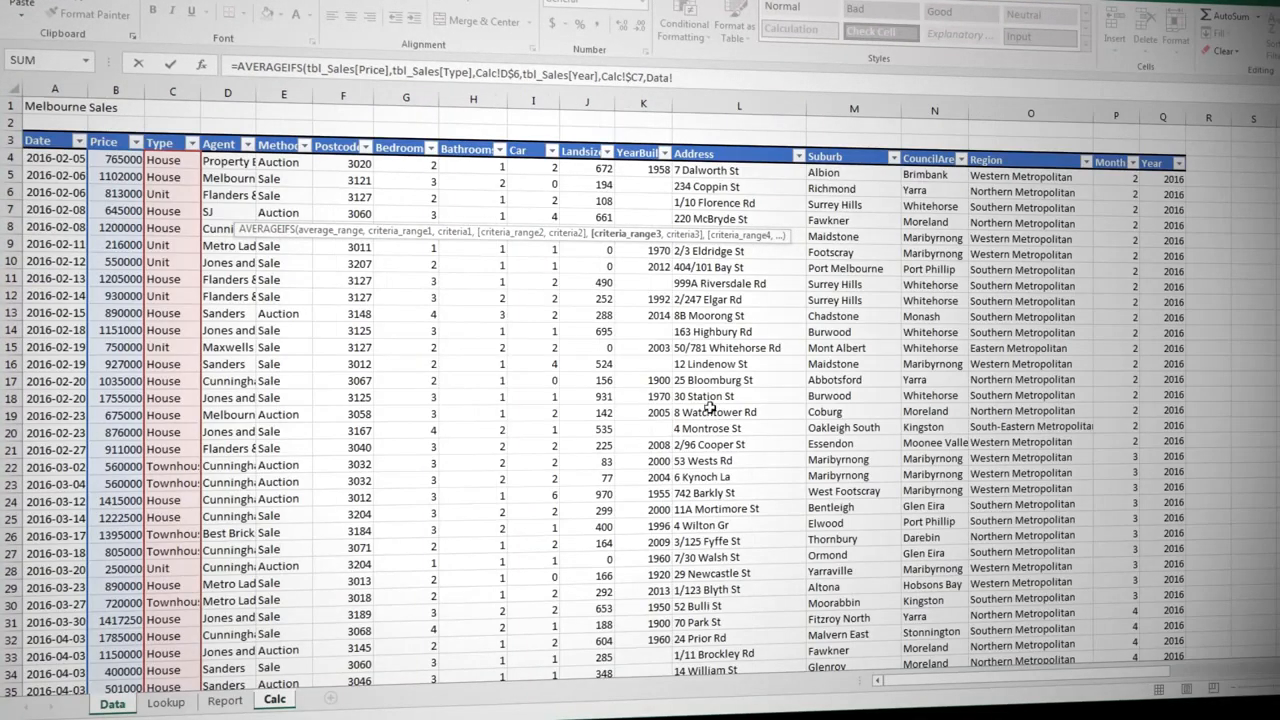
{"action": "left_click", "coordinate": [1106, 153]}
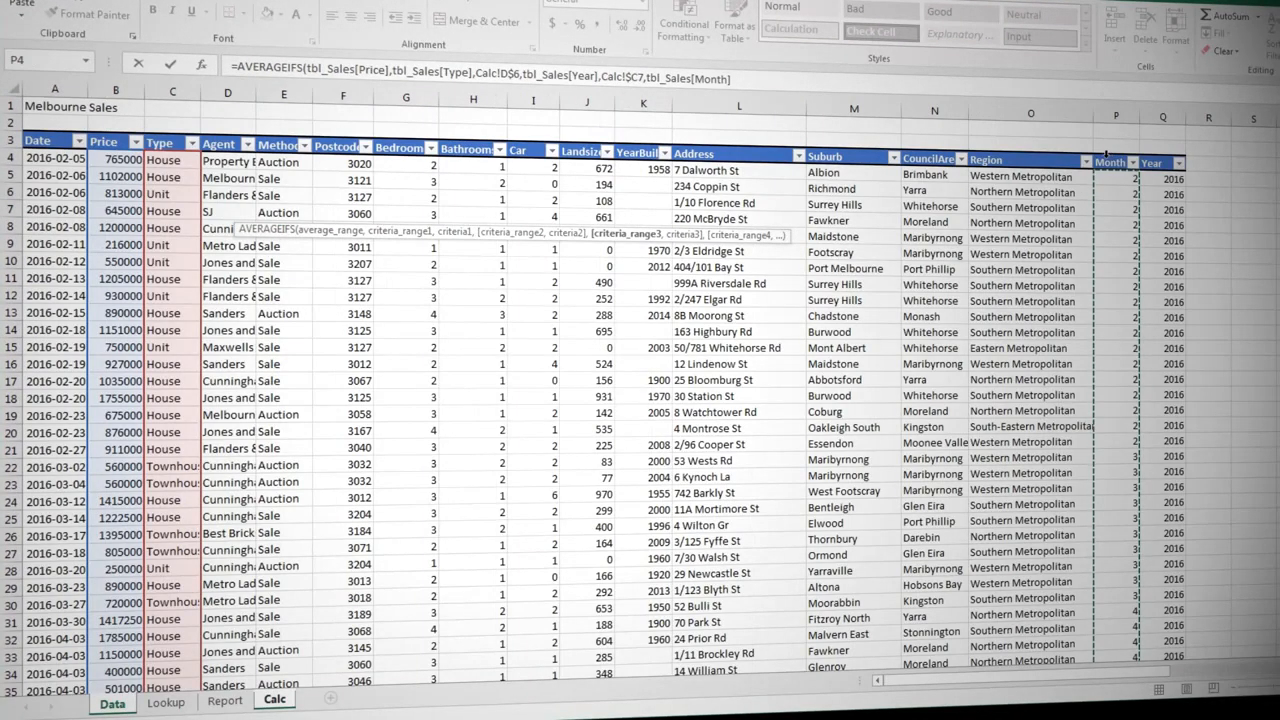
{"action": "type", "text": ","}
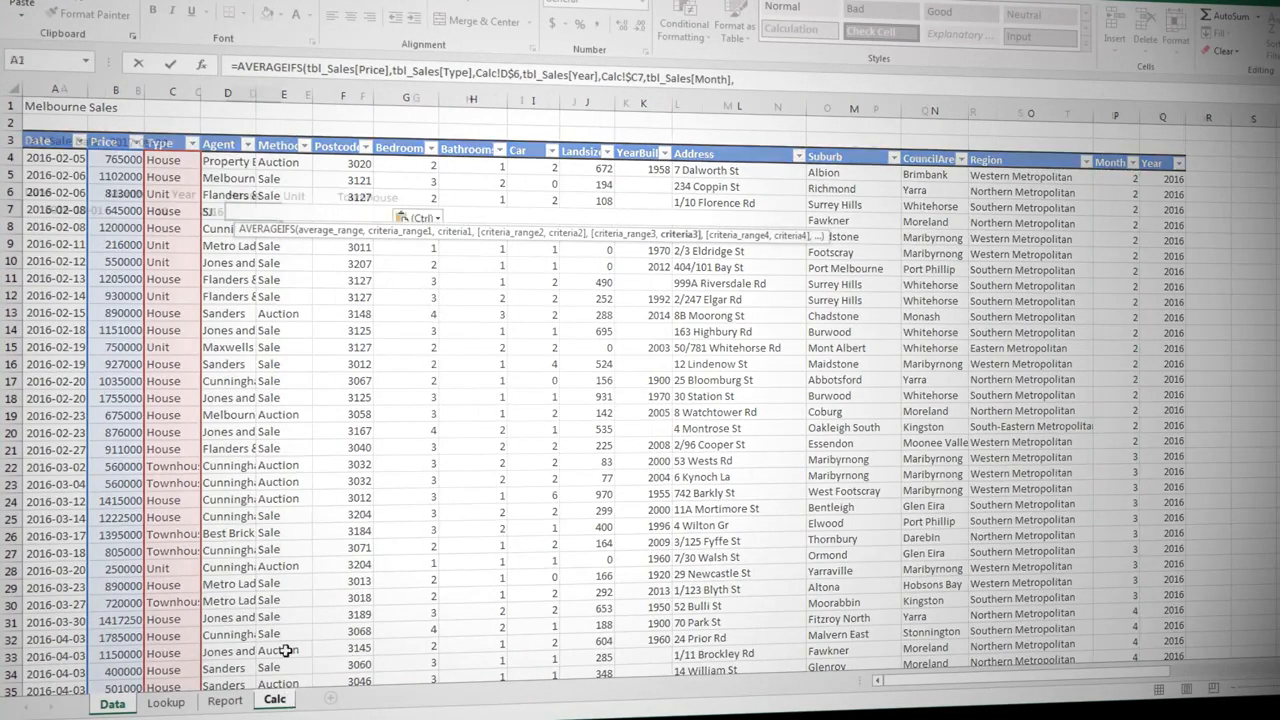
{"action": "left_click", "coordinate": [274, 699]}
{"action": "left_click", "coordinate": [141, 215]}
{"action": "key", "text": "F4"}
{"action": "key", "text": "F4"}
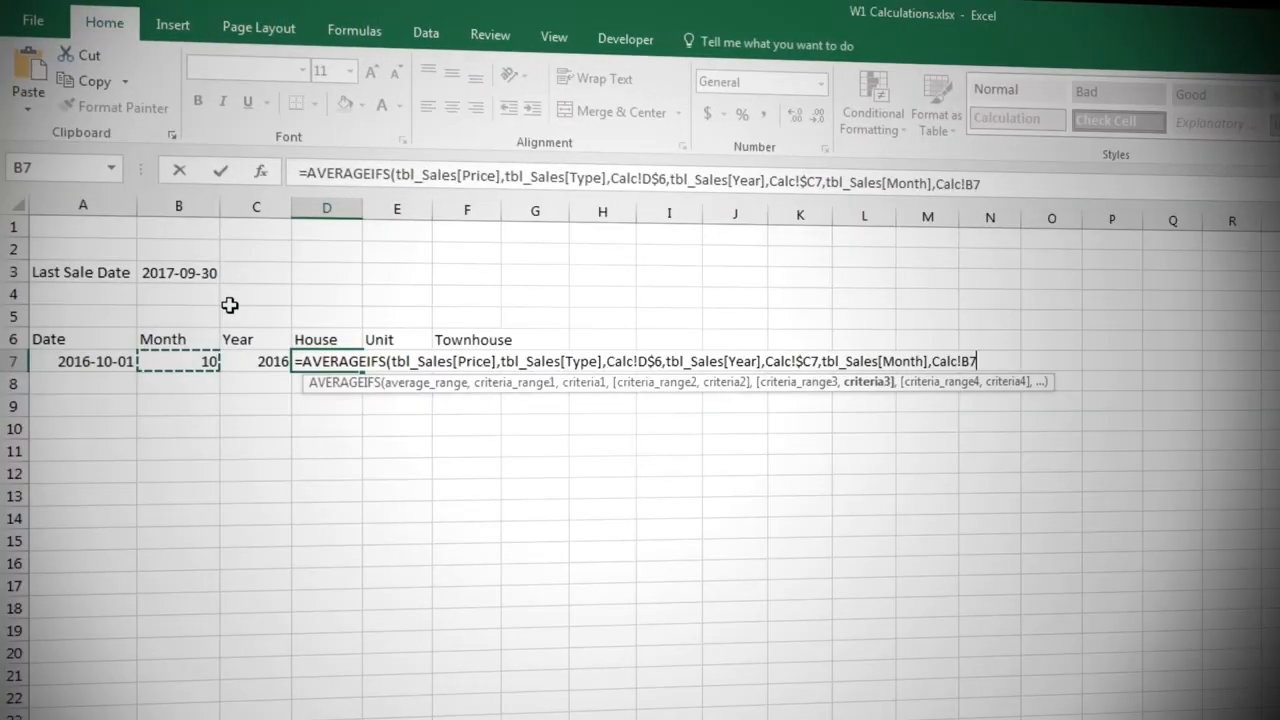
{"action": "key", "text": "F4"}
{"action": "key", "text": "Return"}
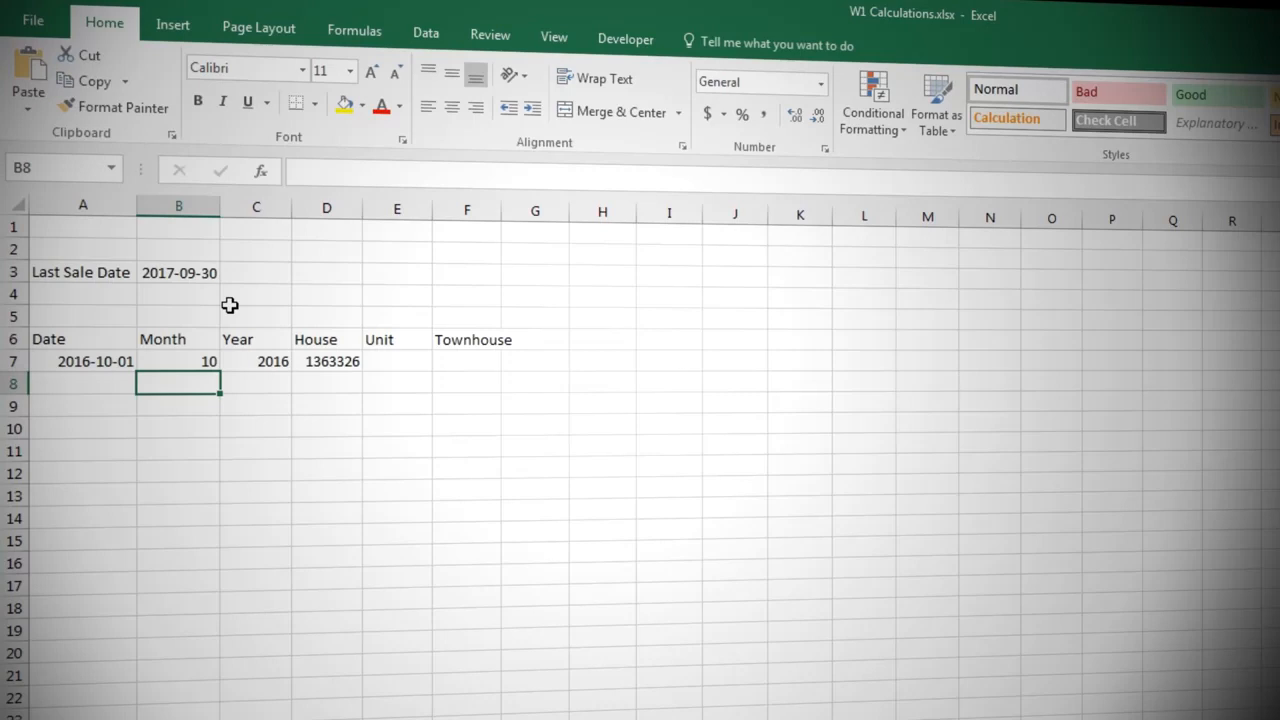
- Copy the House average formula from D7 into the Unit and Townhouse cells E7:F7
{"action": "left_click", "coordinate": [309, 355]}
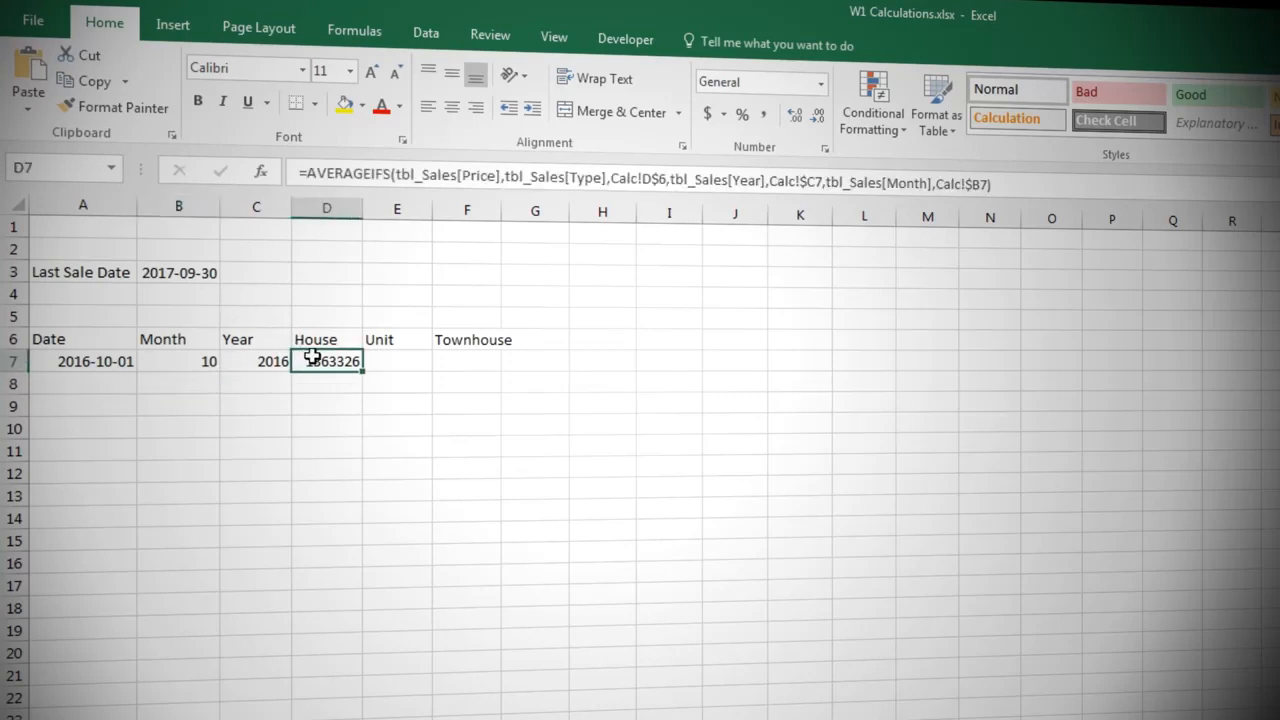
{"action": "key", "text": "ctrl+c"}
{"action": "left_click_drag", "start_coordinate": [380, 361], "coordinate": [477, 358]}
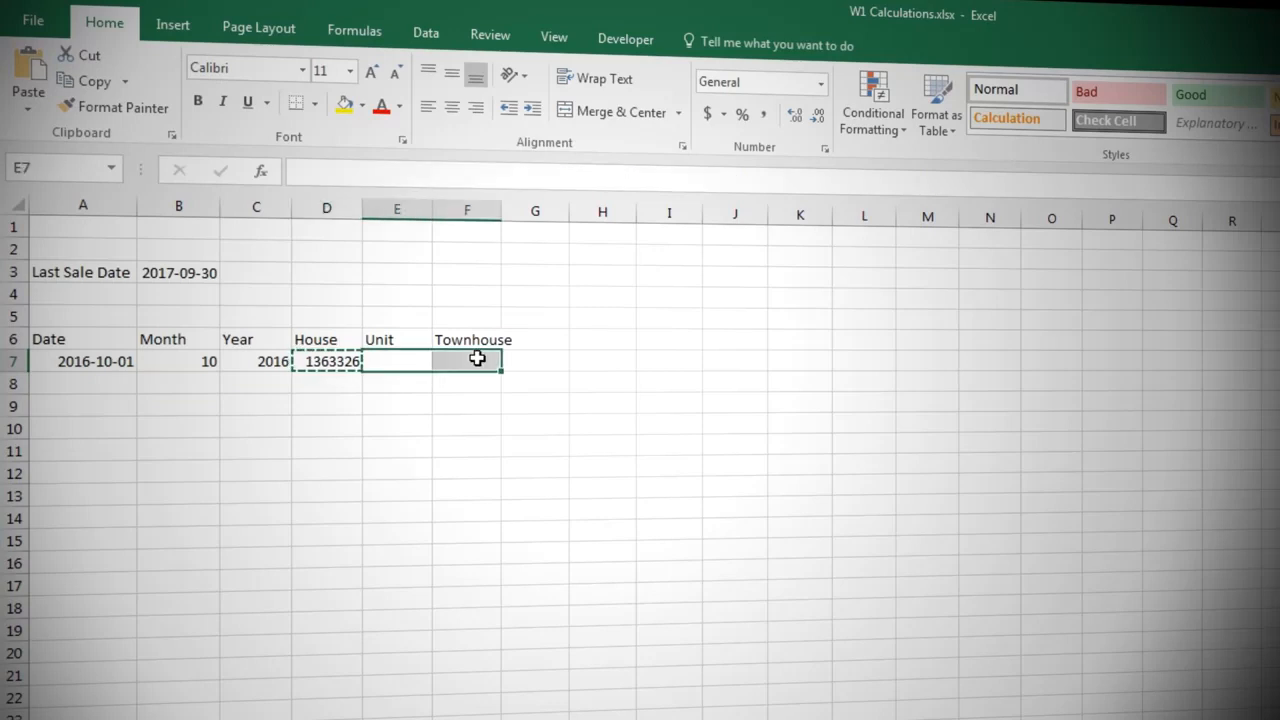
{"action": "key", "text": "ctrl+v"}
{"action": "left_click", "coordinate": [102, 334]}
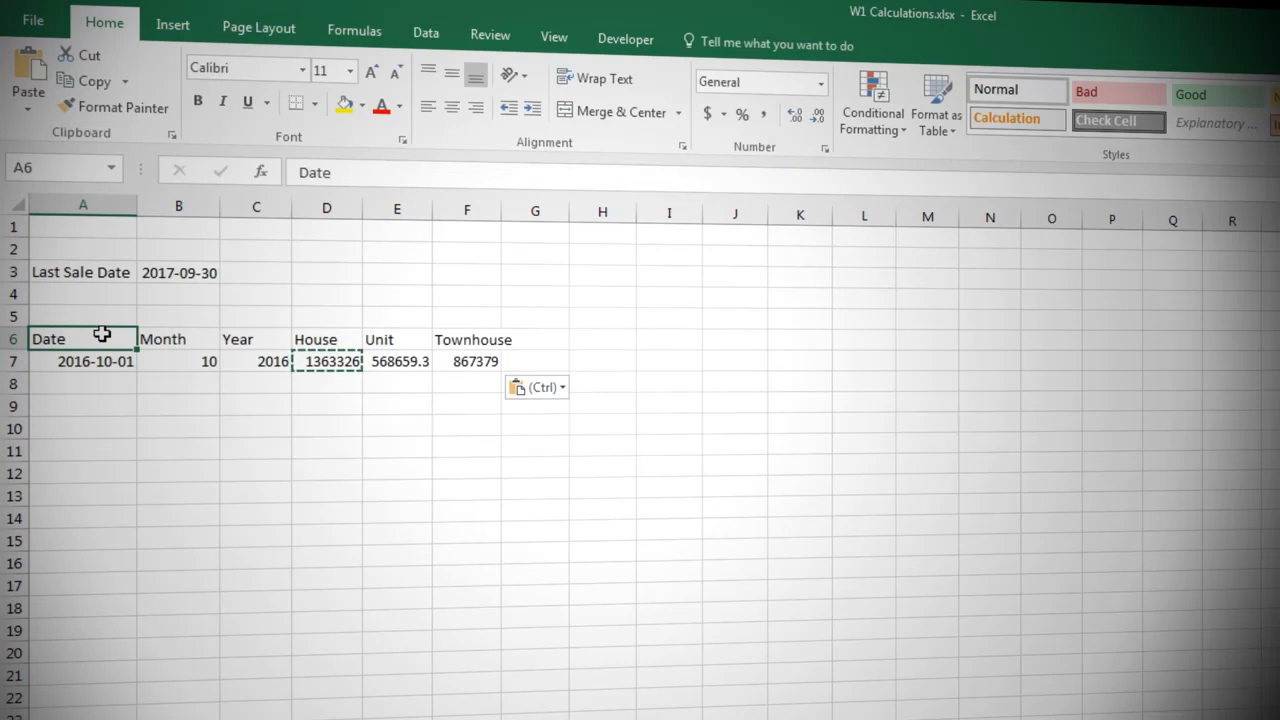
{"action": "key", "text": "Escape"}
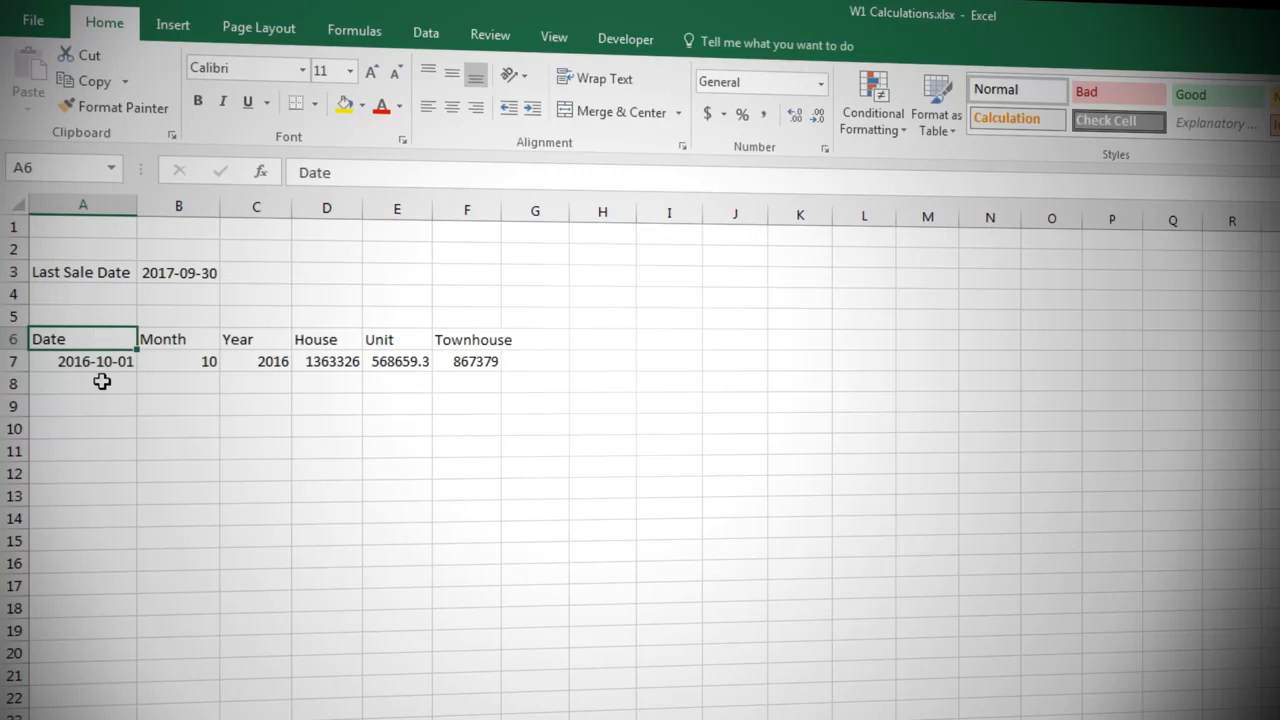
- Enter =EDATE(A7,1) in A8 to return the date one month after A7
{"action": "left_click", "coordinate": [103, 382]}
{"action": "type", "text": "=ed"}
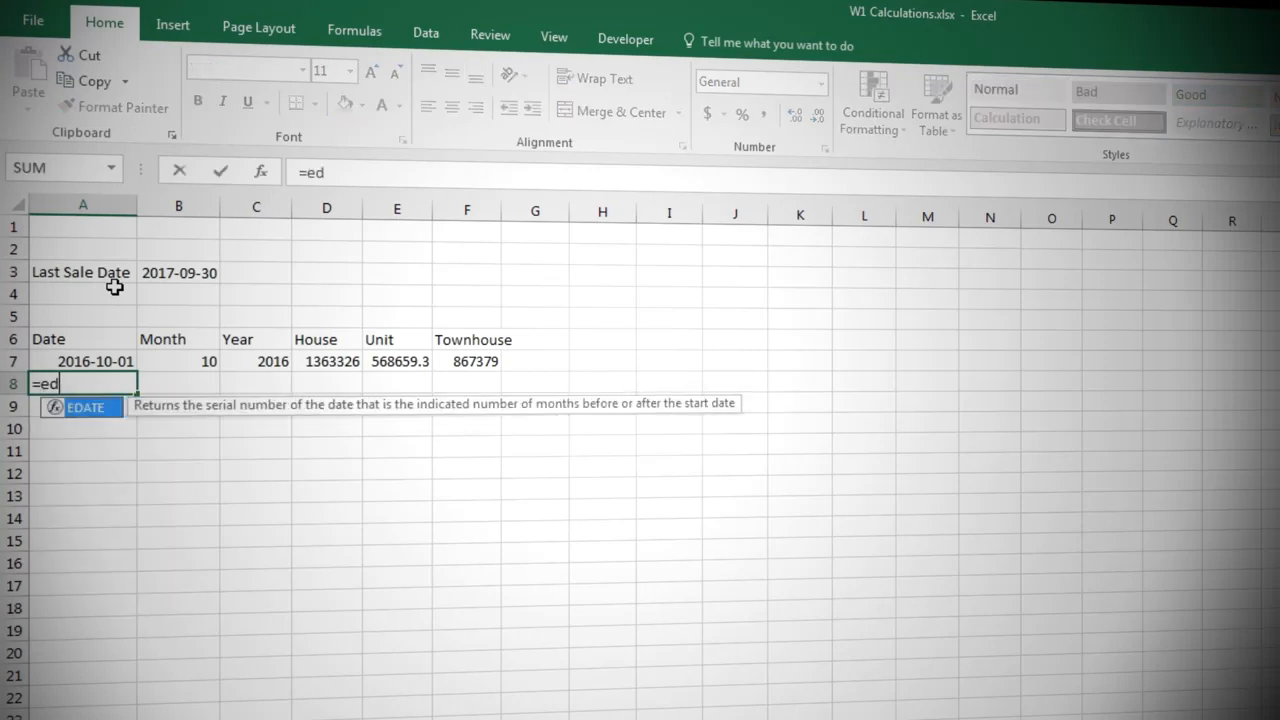
{"action": "key", "text": "Tab"}
{"action": "left_click", "coordinate": [108, 361]}
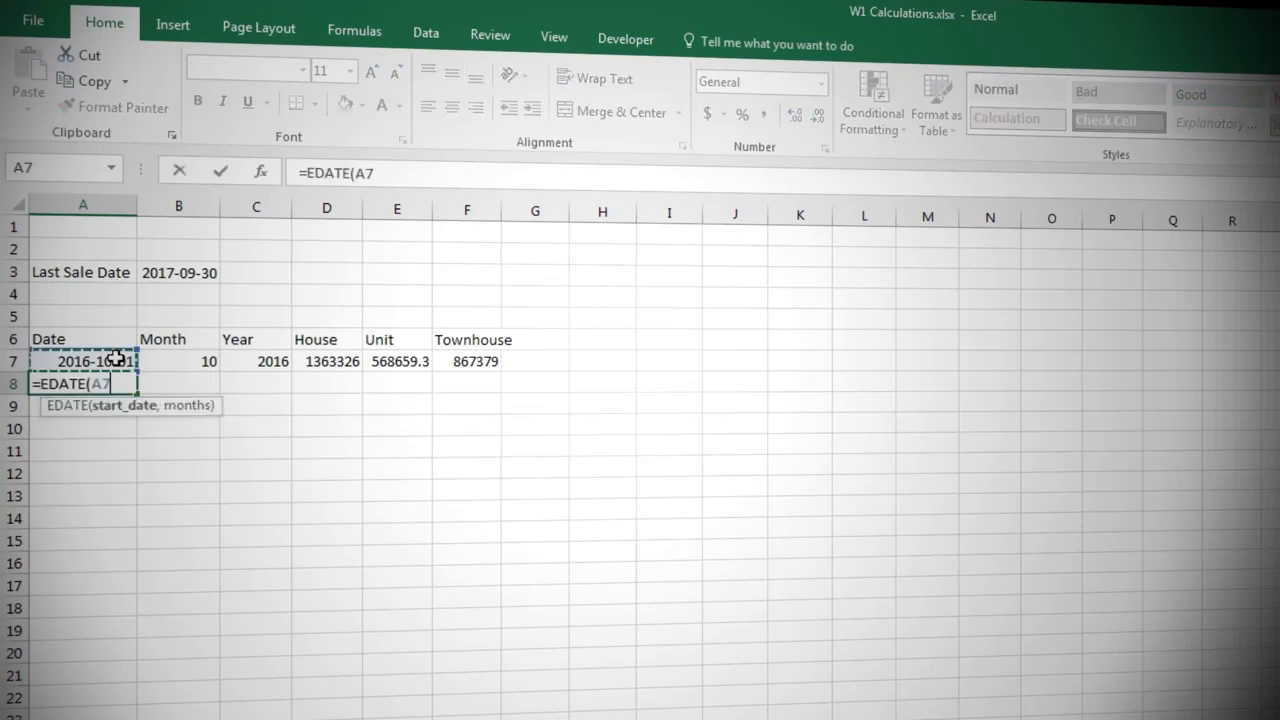
{"action": "type", "text": ",1"}
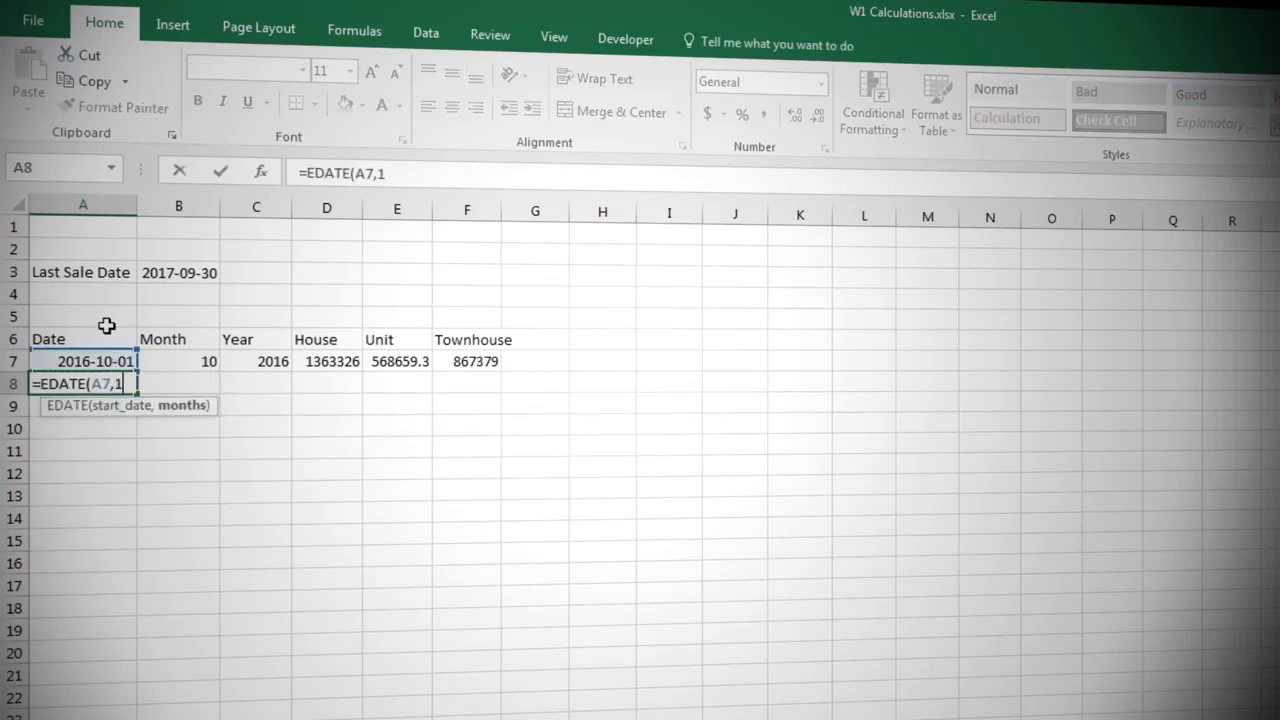
{"action": "type", "text": ")"}
{"action": "key", "text": "Return"}
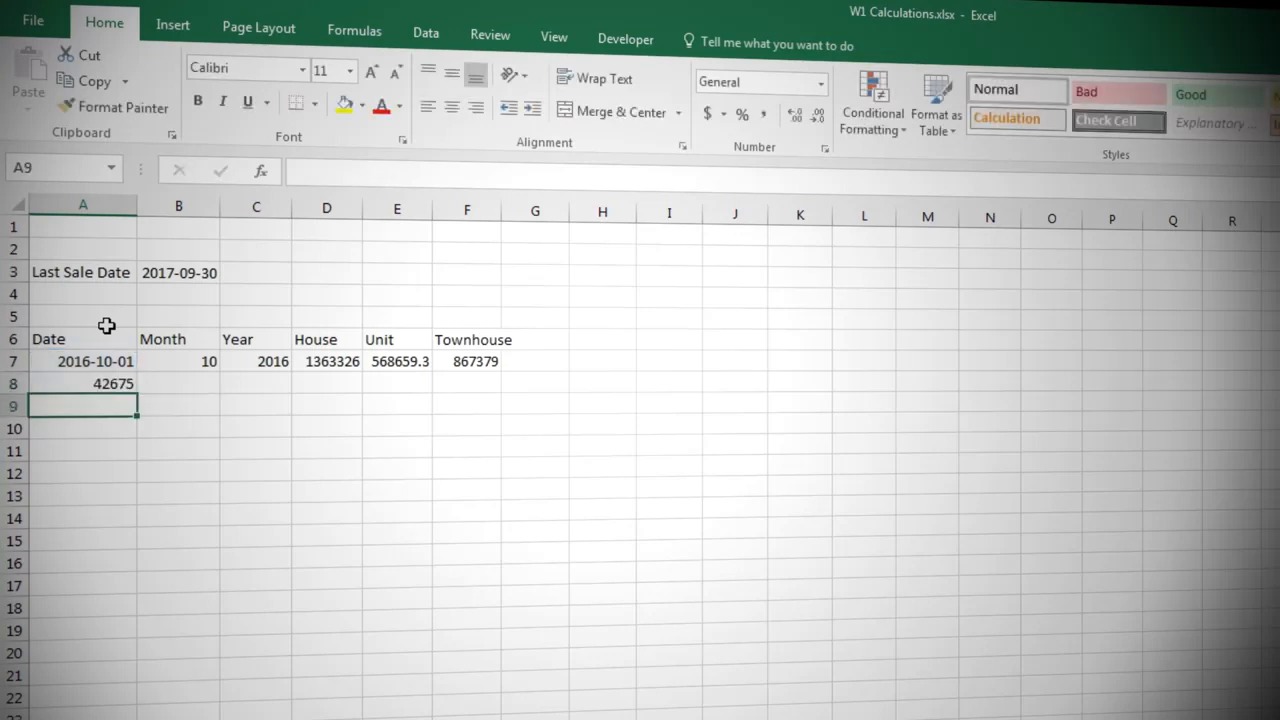
- Format A8 as a short date and fill its EDATE formula down to A18
{"action": "left_click", "coordinate": [103, 383]}
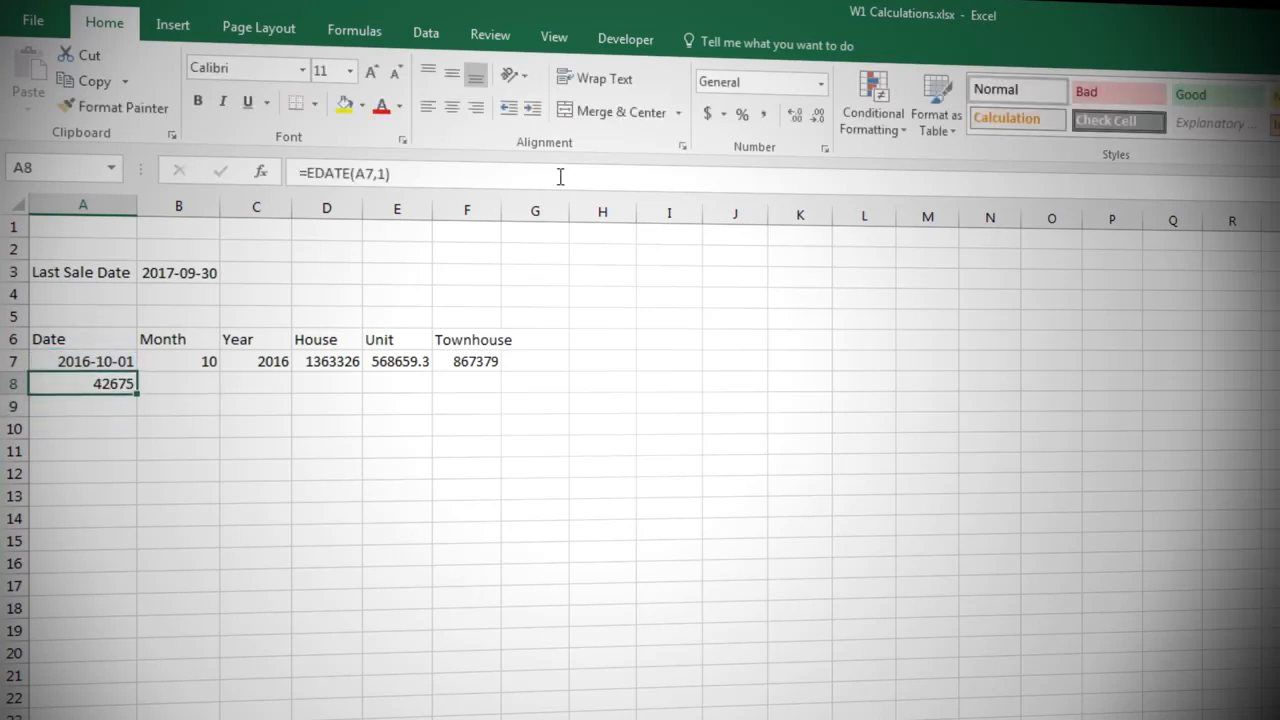
{"action": "left_click", "coordinate": [821, 84]}
{"action": "left_click", "coordinate": [810, 300]}
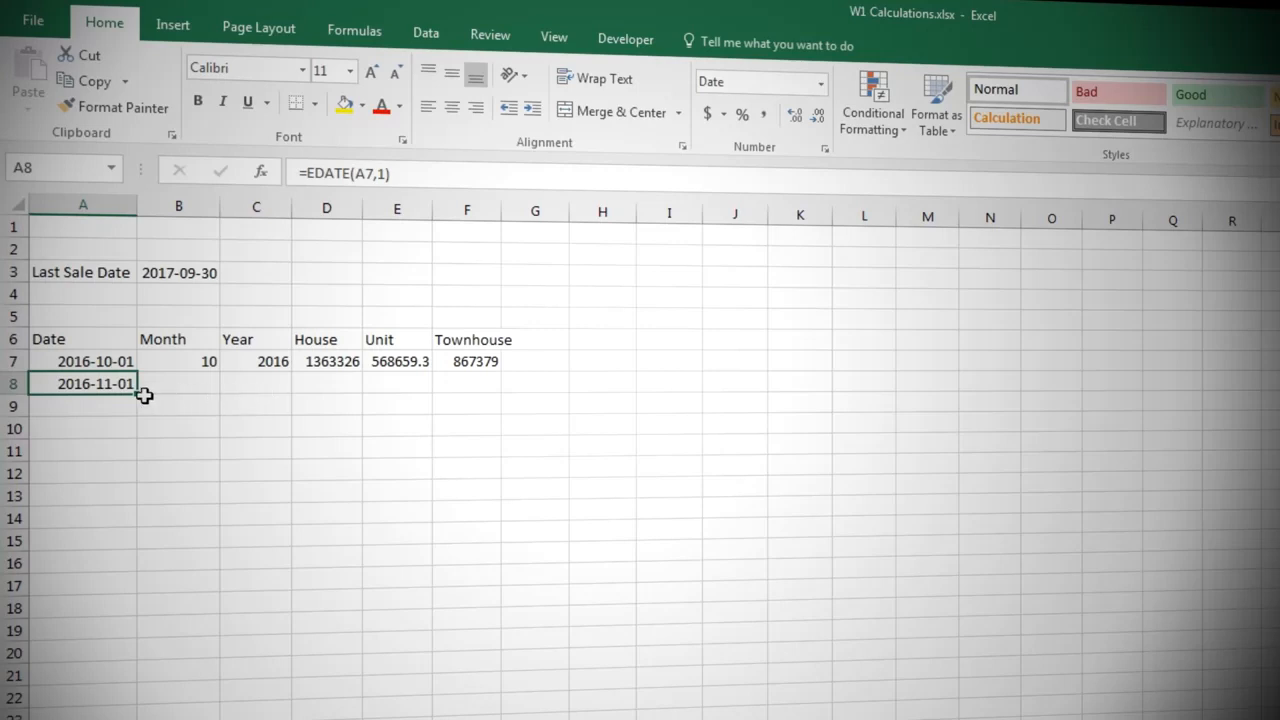
{"action": "left_click_drag", "start_coordinate": [137, 393], "coordinate": [127, 612]}
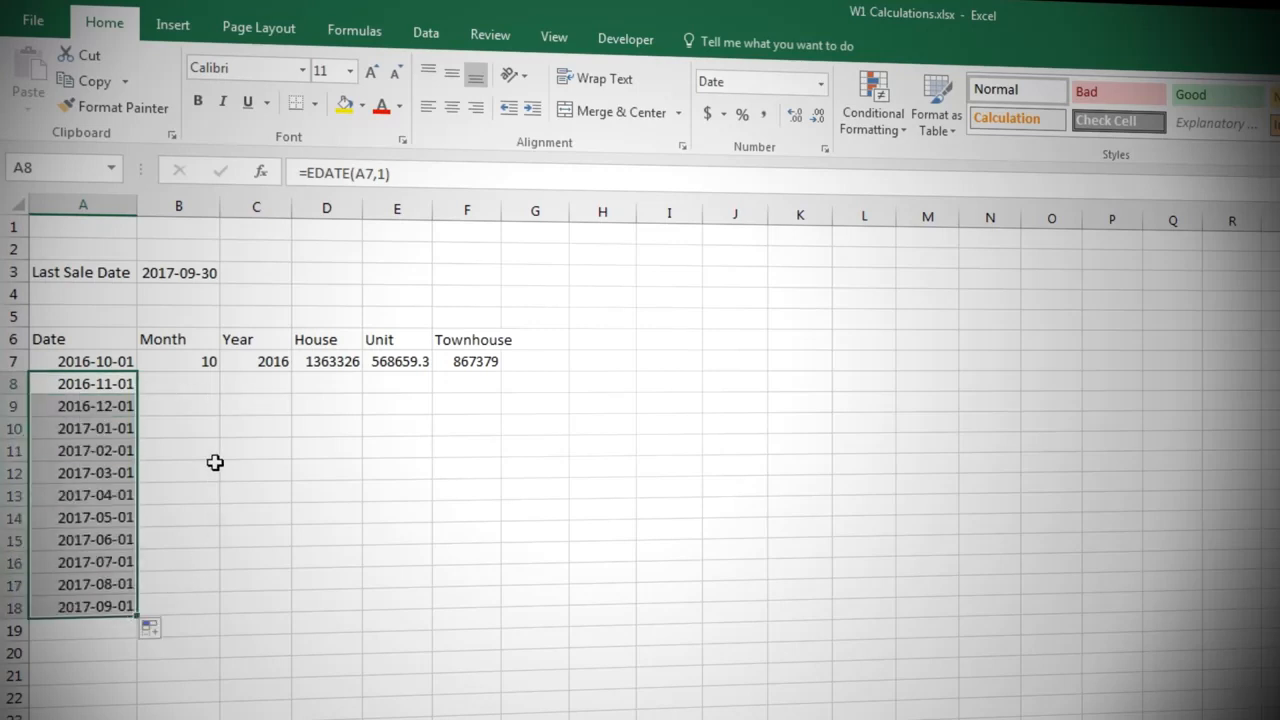
- Fill the month, year and average price formulas in B7:F7 down to row 18
{"action": "left_click", "coordinate": [195, 384]}
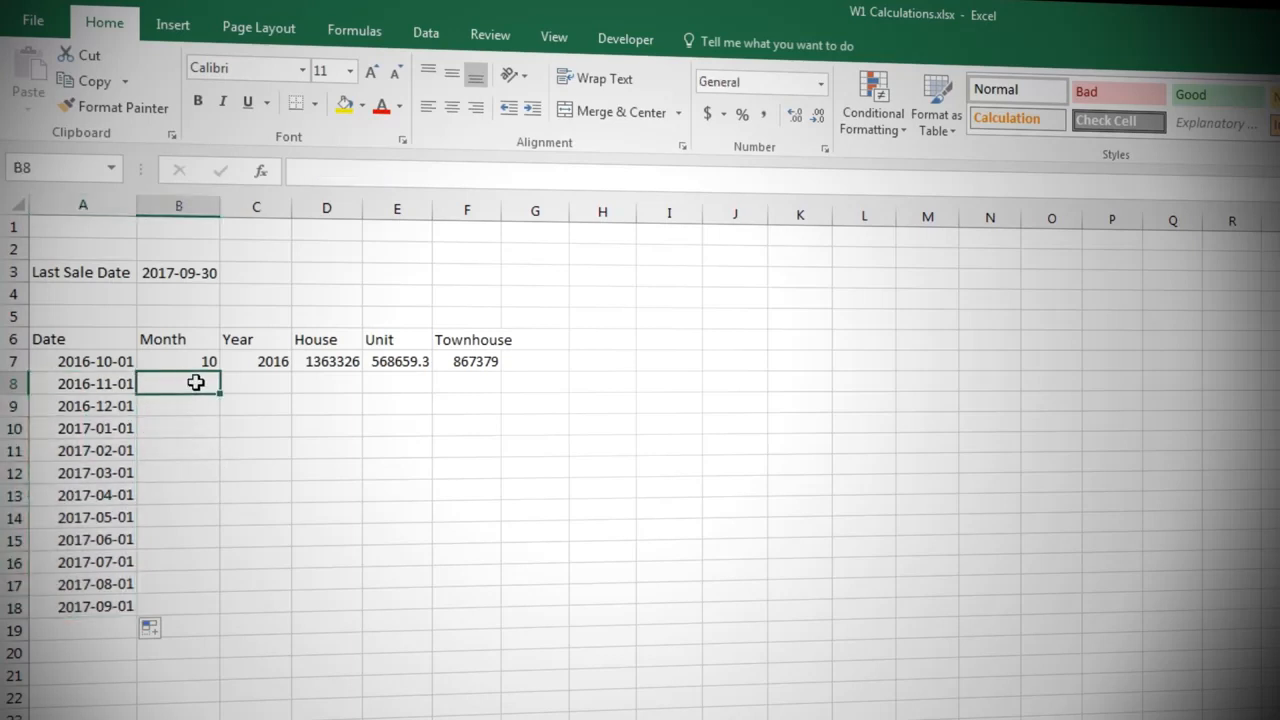
{"action": "left_click_drag", "start_coordinate": [183, 360], "coordinate": [478, 355]}
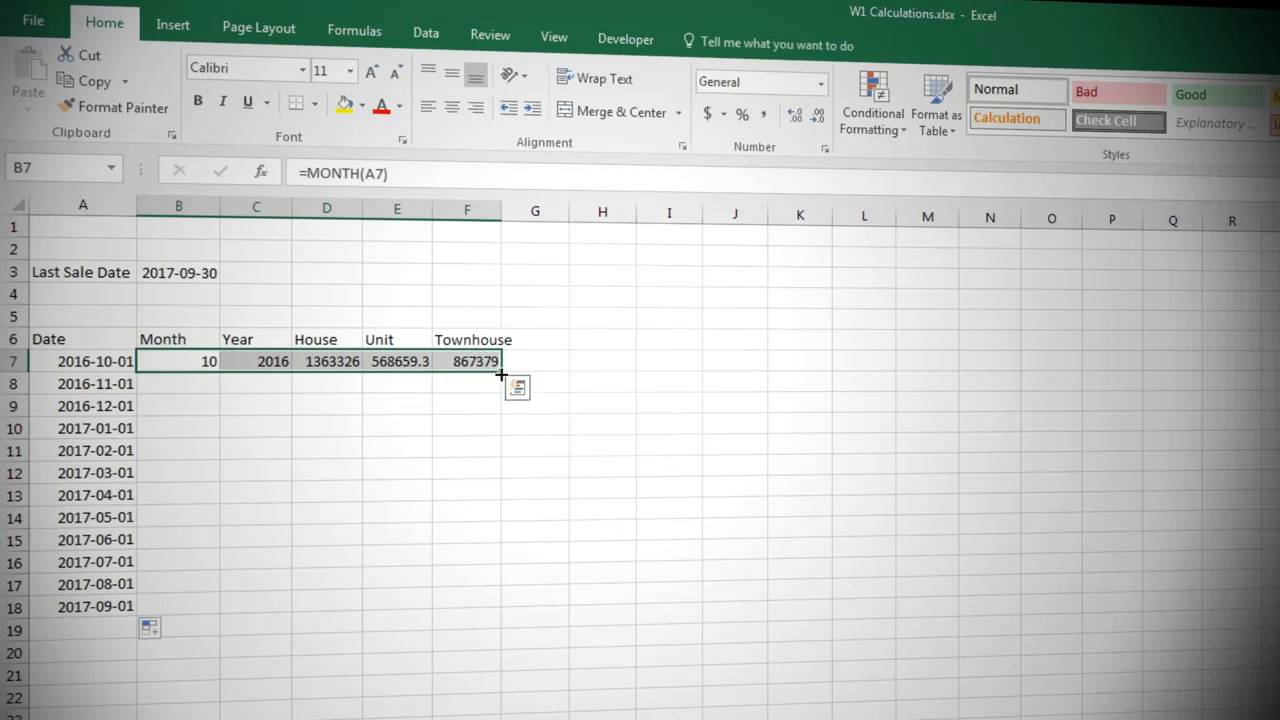
{"action": "double_click", "coordinate": [500, 371]}
{"action": "left_click", "coordinate": [527, 362]}
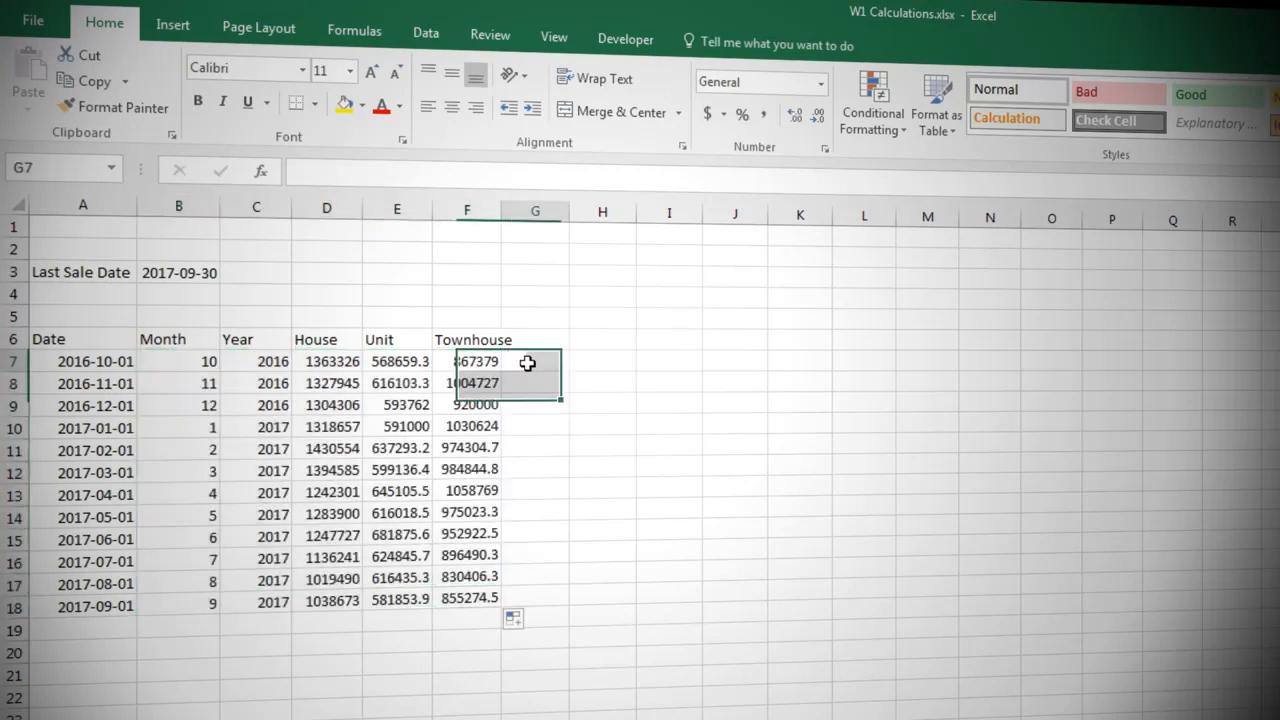